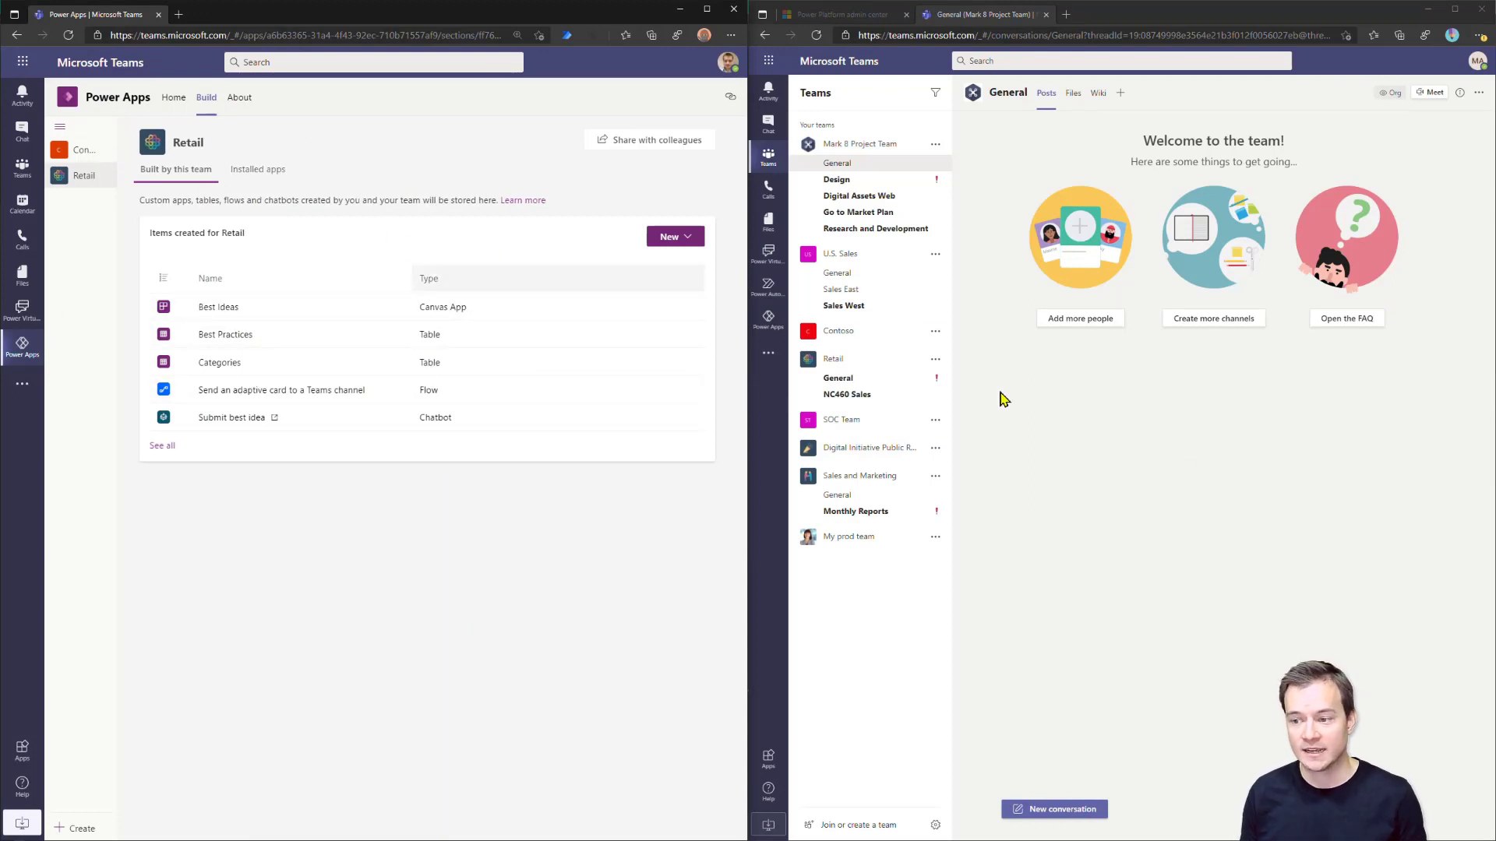
Step: Show the Power Apps Build page for the Retail team in the second Teams window
left_click(766, 326)
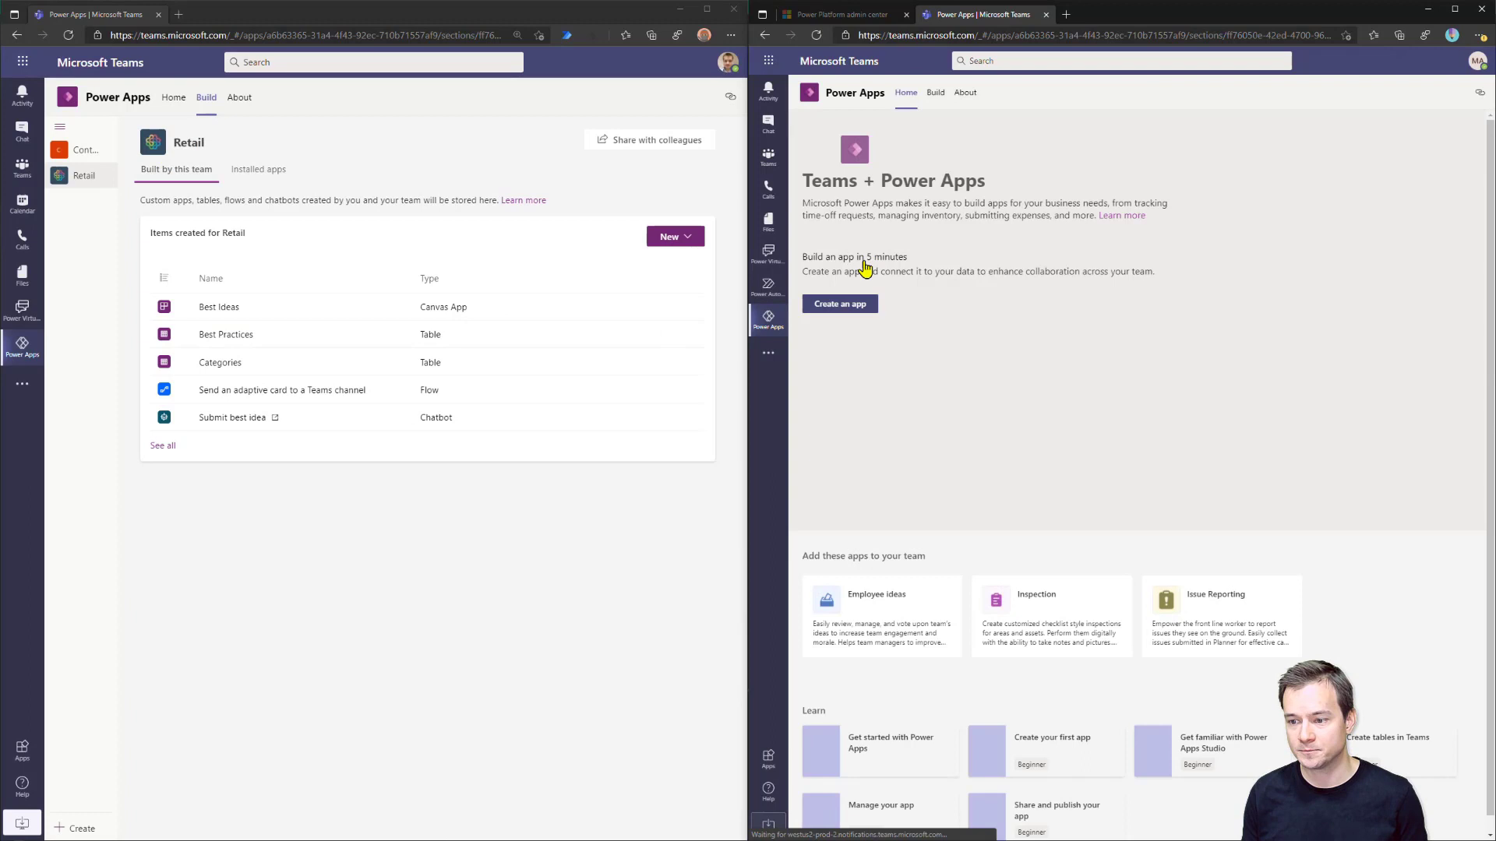
left_click(935, 92)
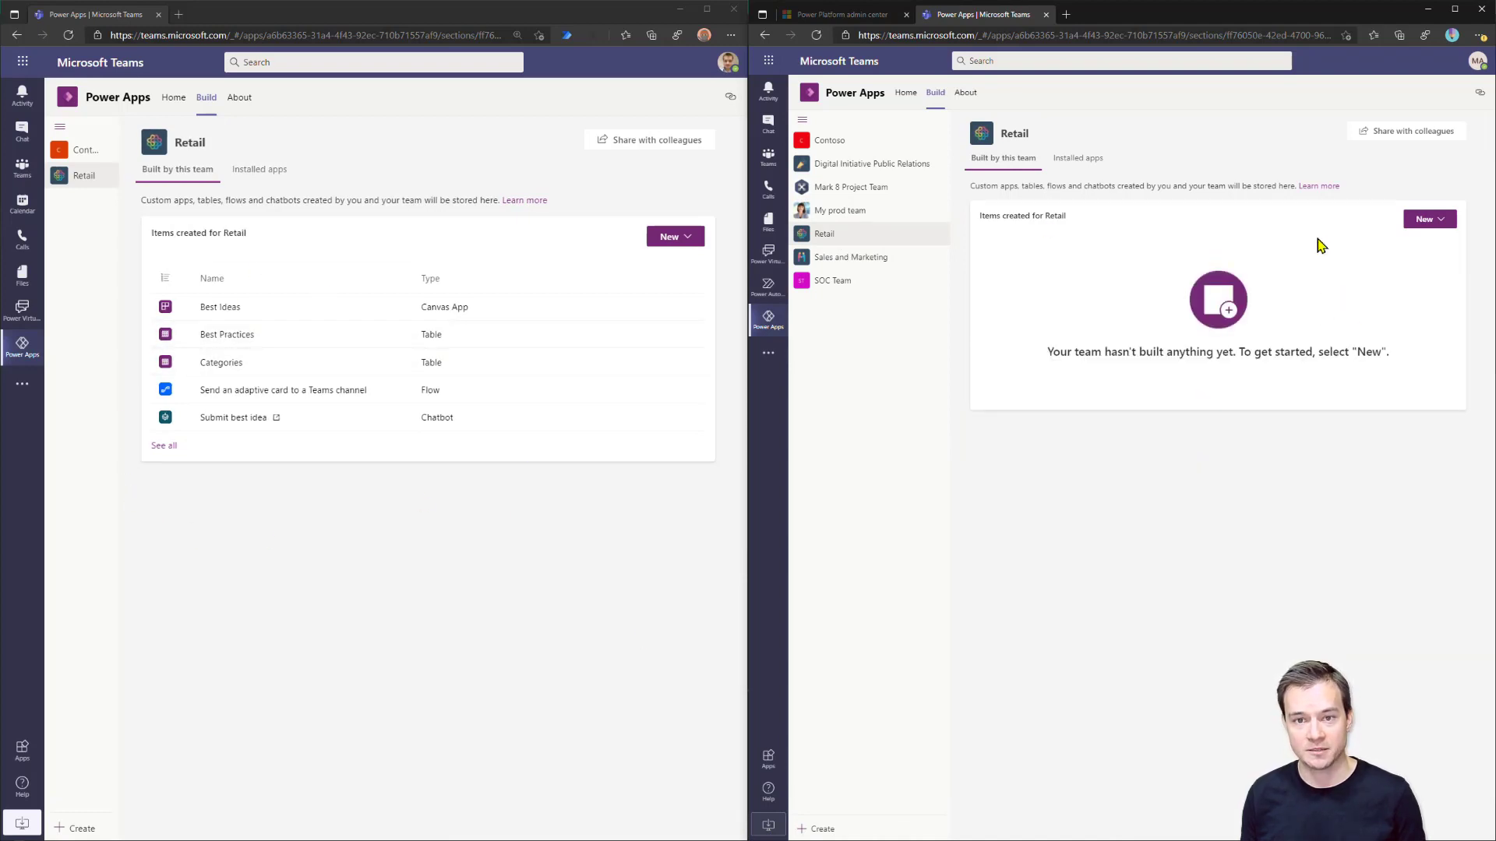
Step: Open flow.microsoft.com in a new tab and switch the environment from Contoso (default) to Retail
left_click(179, 14)
type("flow.")
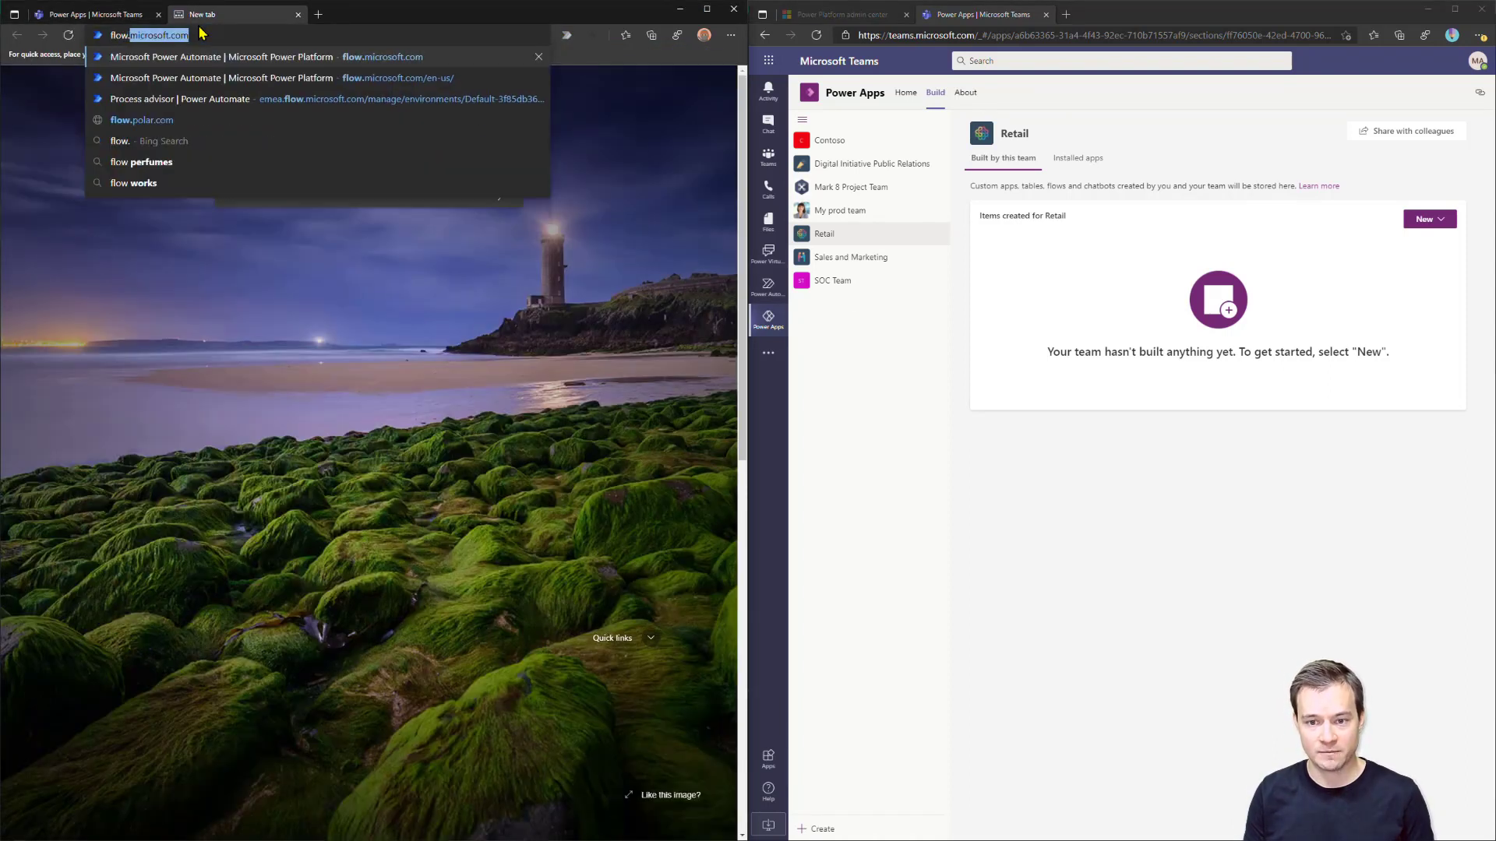
key("Return")
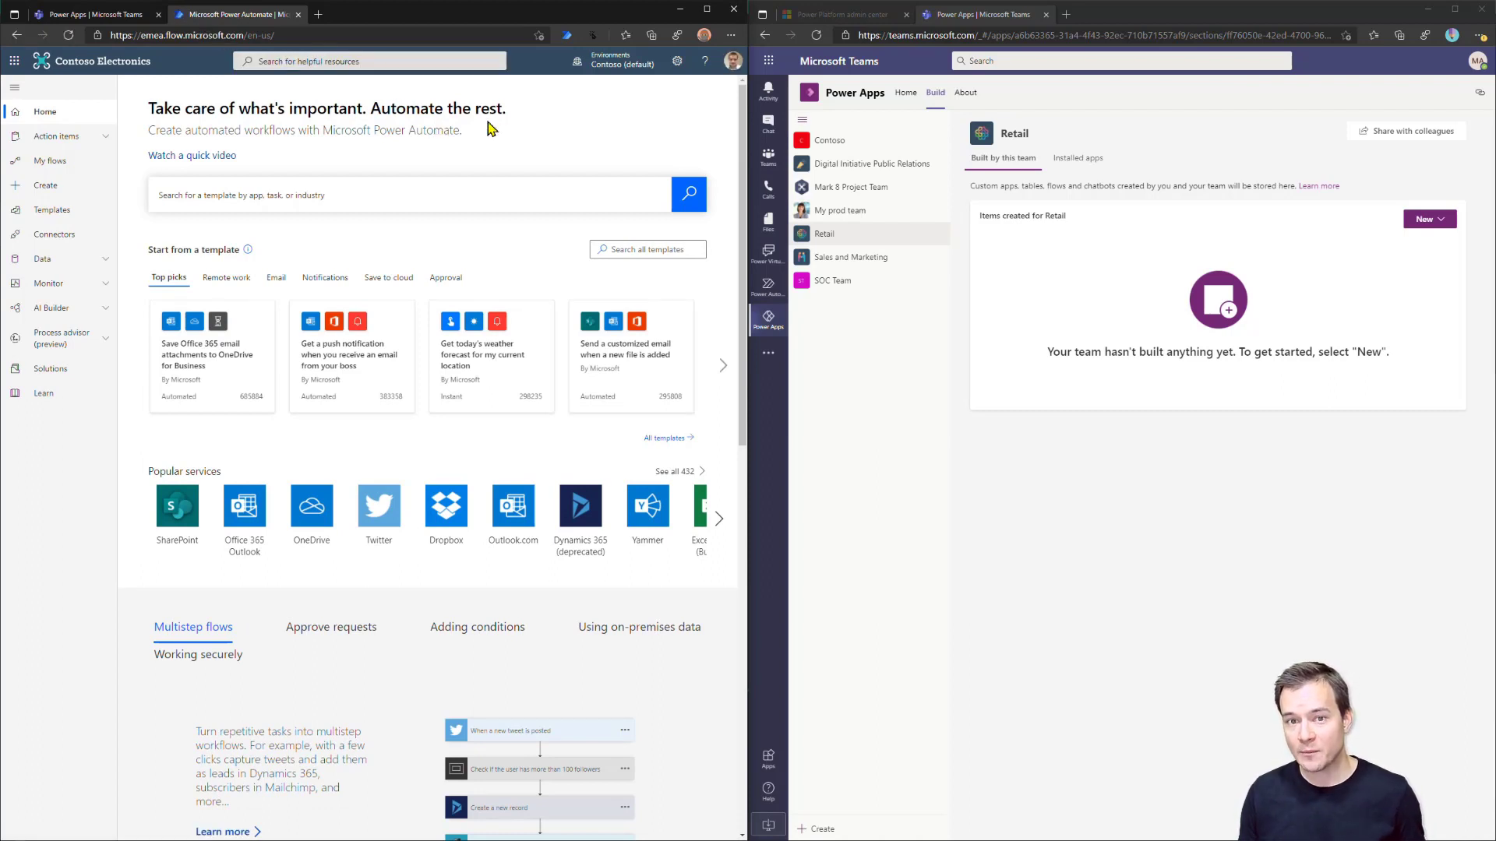
left_click(616, 64)
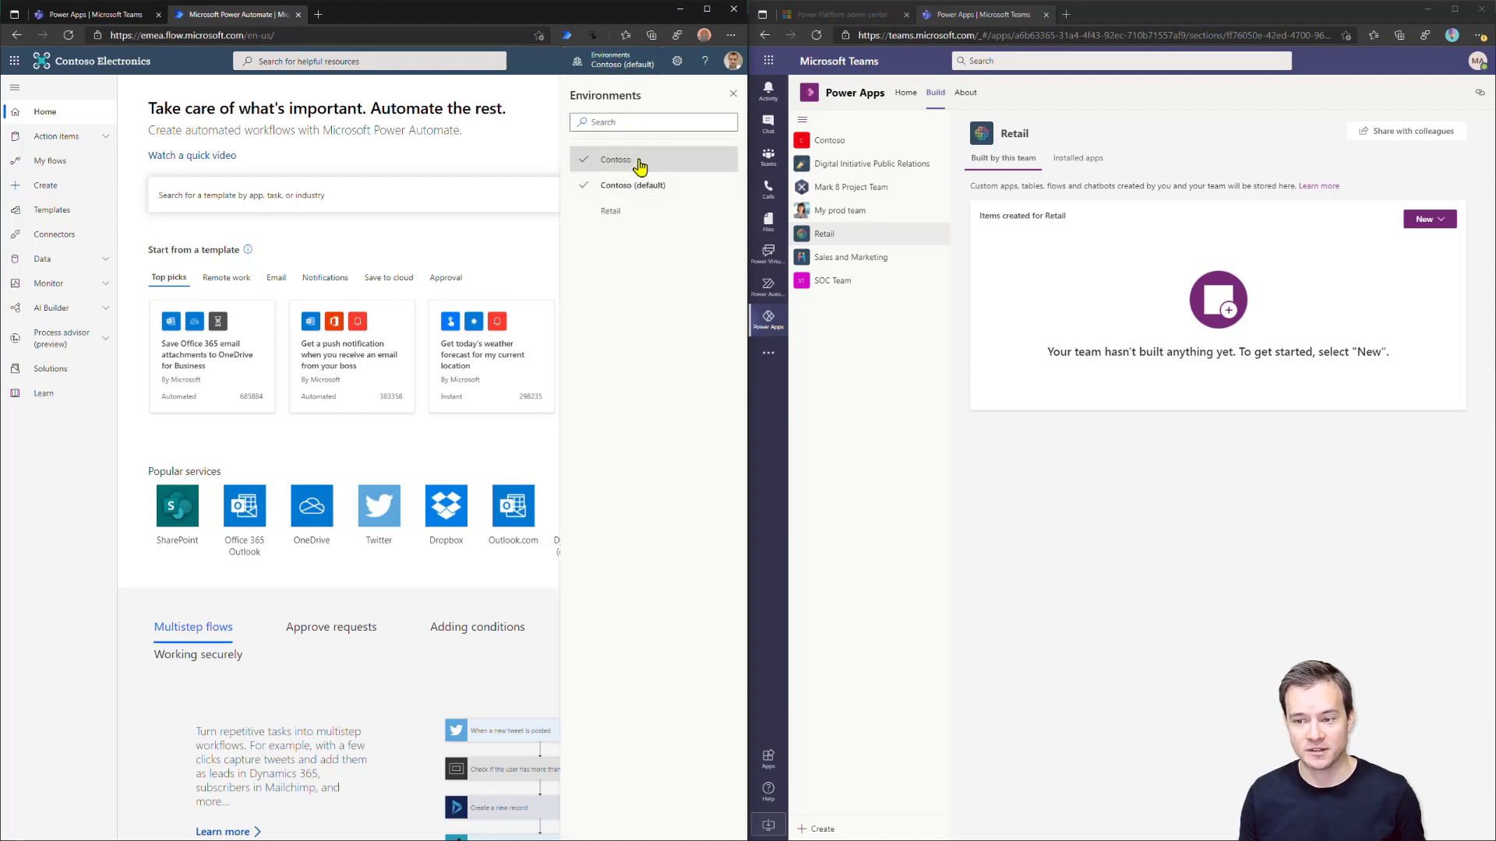
left_click(651, 215)
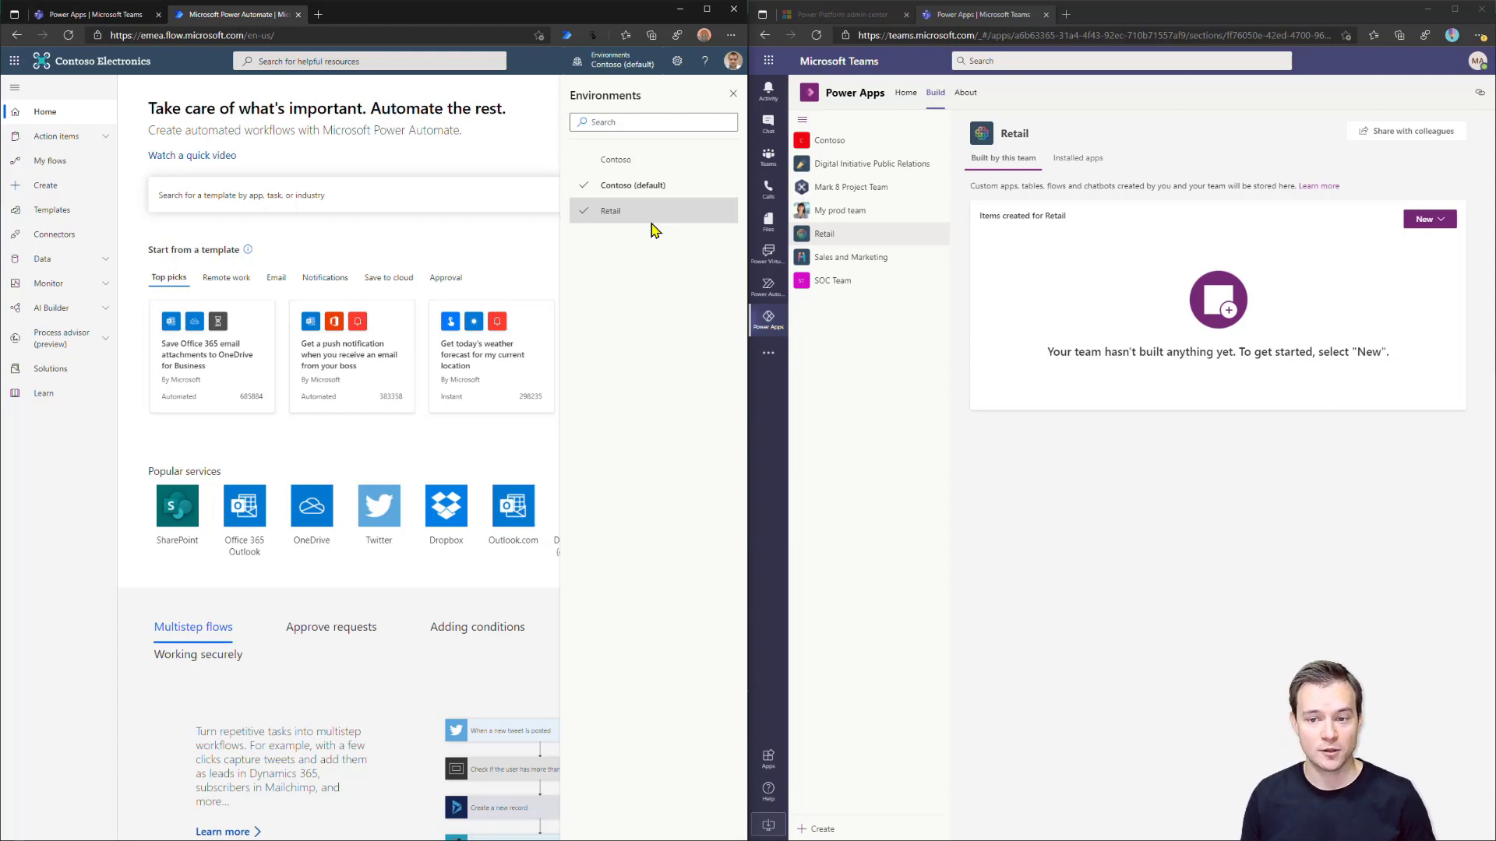
left_click(622, 215)
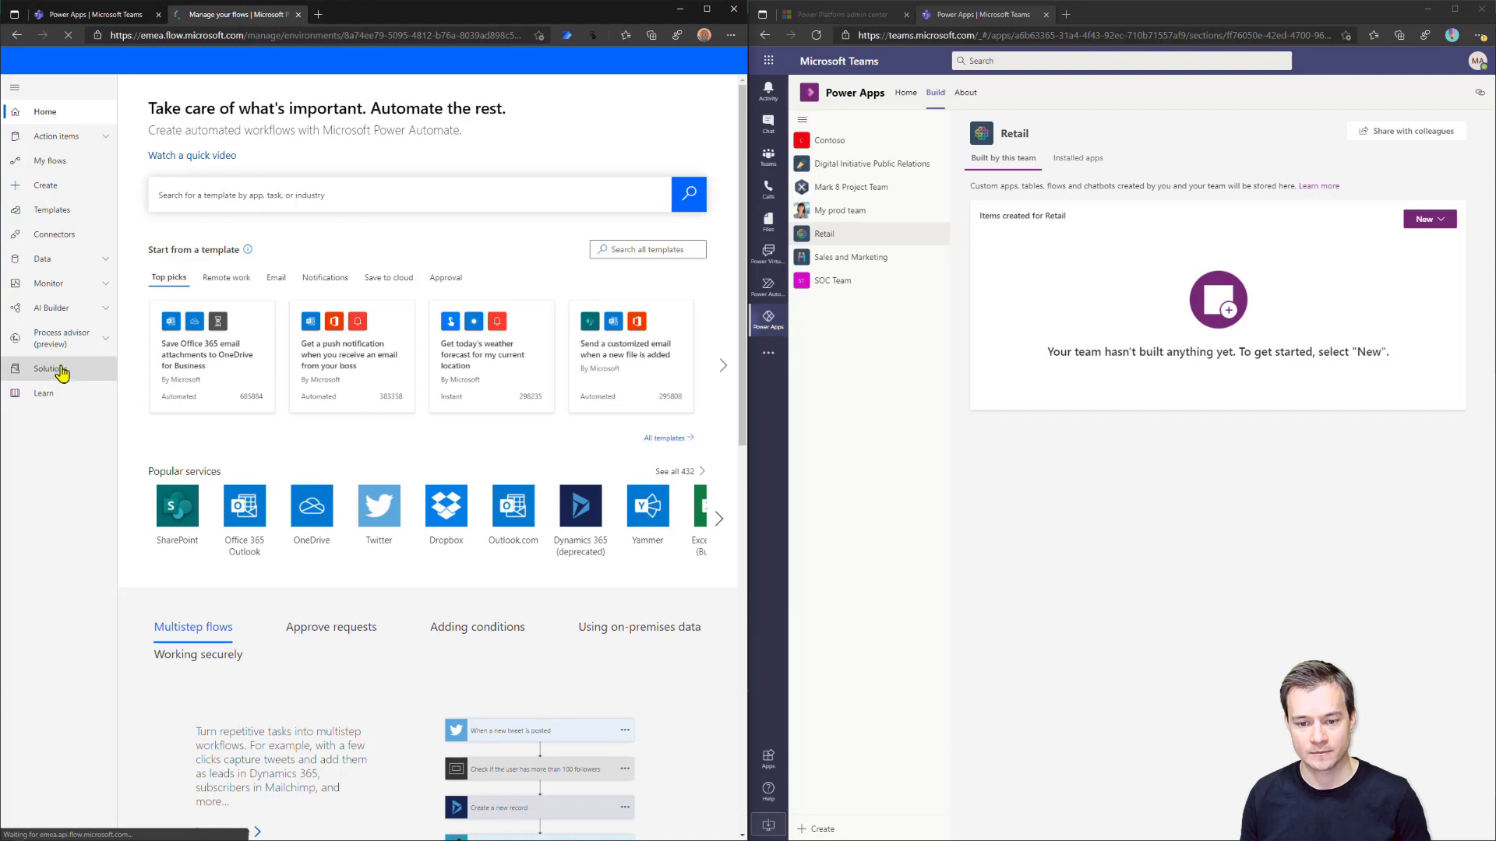
Step: Show the Retail environment's four solutions, glancing back at the Retail team in Teams
left_click(60, 371)
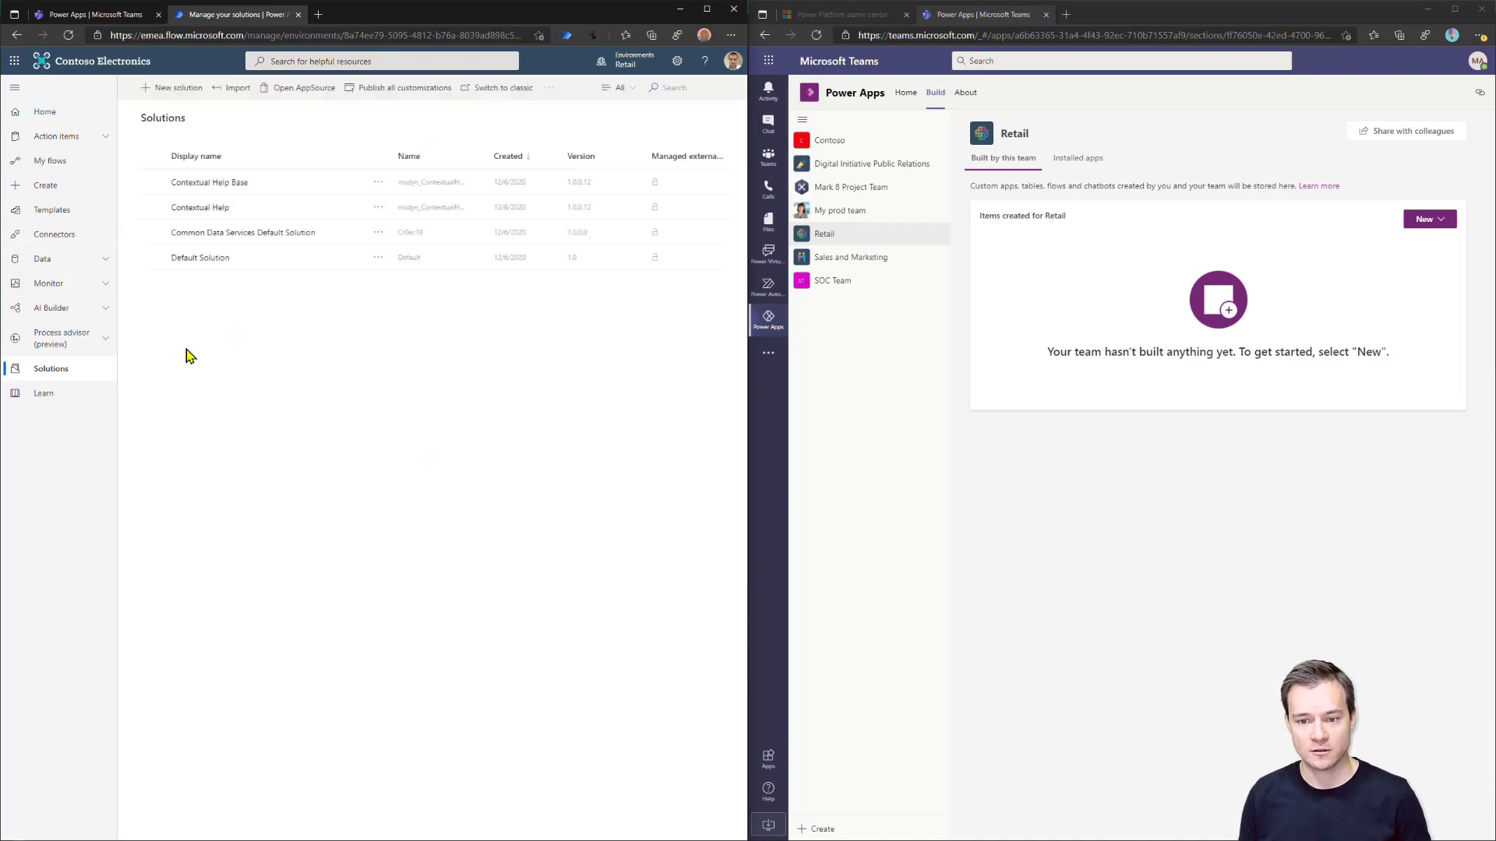
left_click(102, 15)
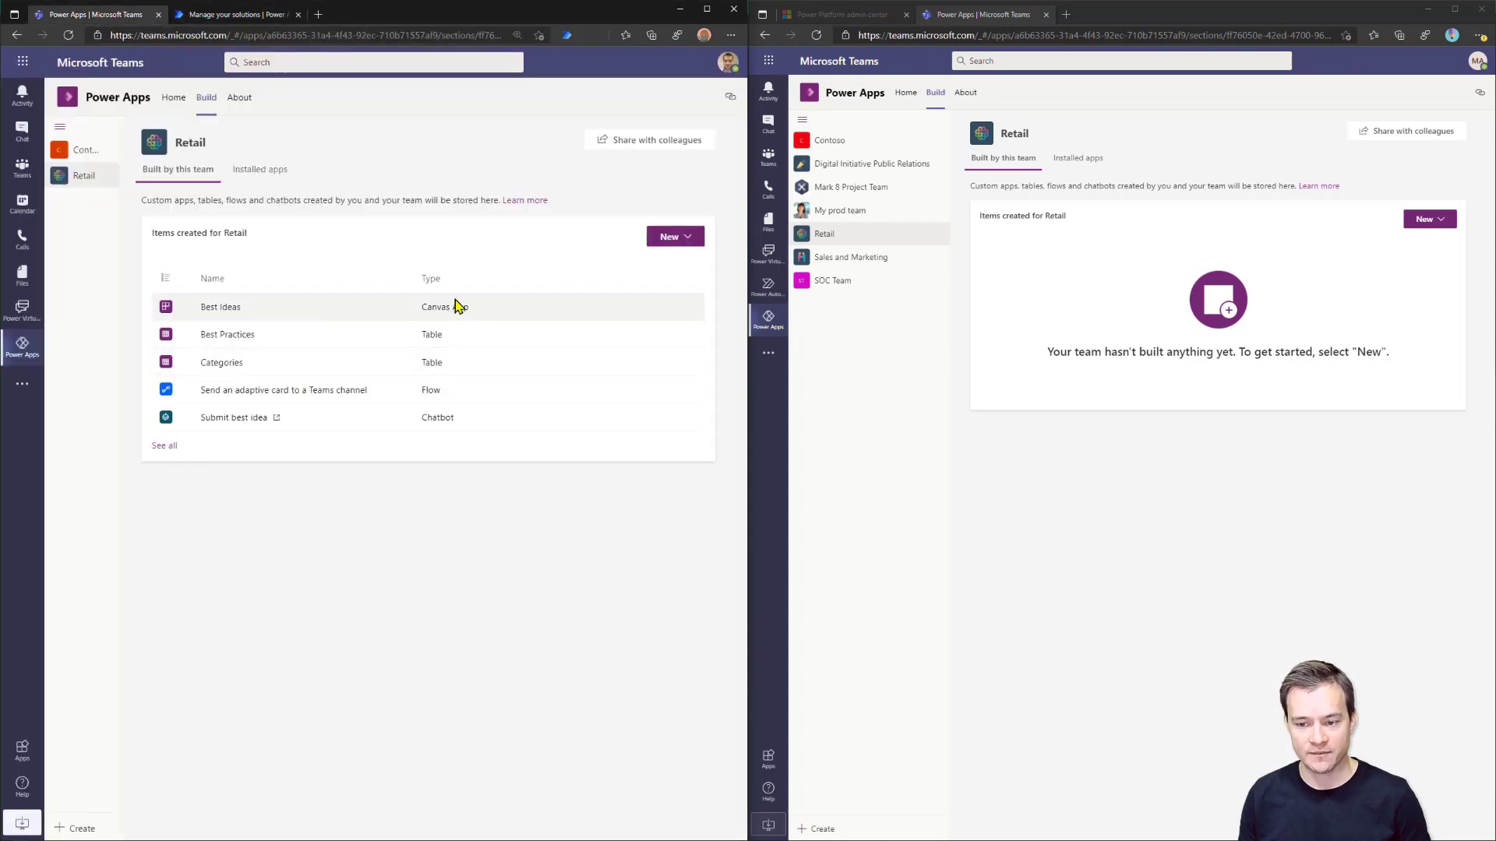
left_click(248, 17)
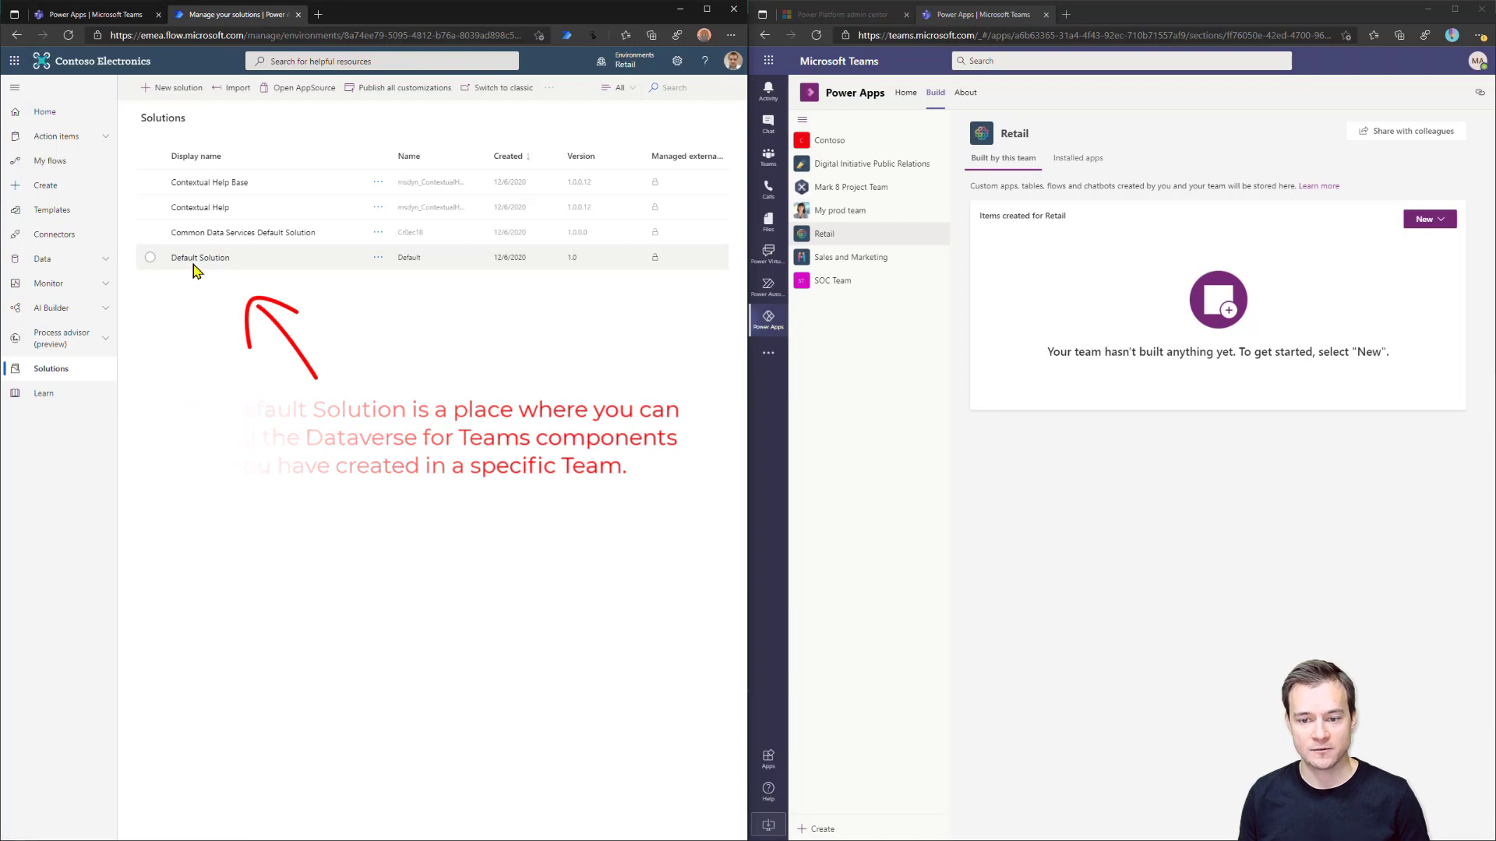
Step: Create solution 'Retail Solution Export' with publisher CDS Default Publisher
left_click(177, 89)
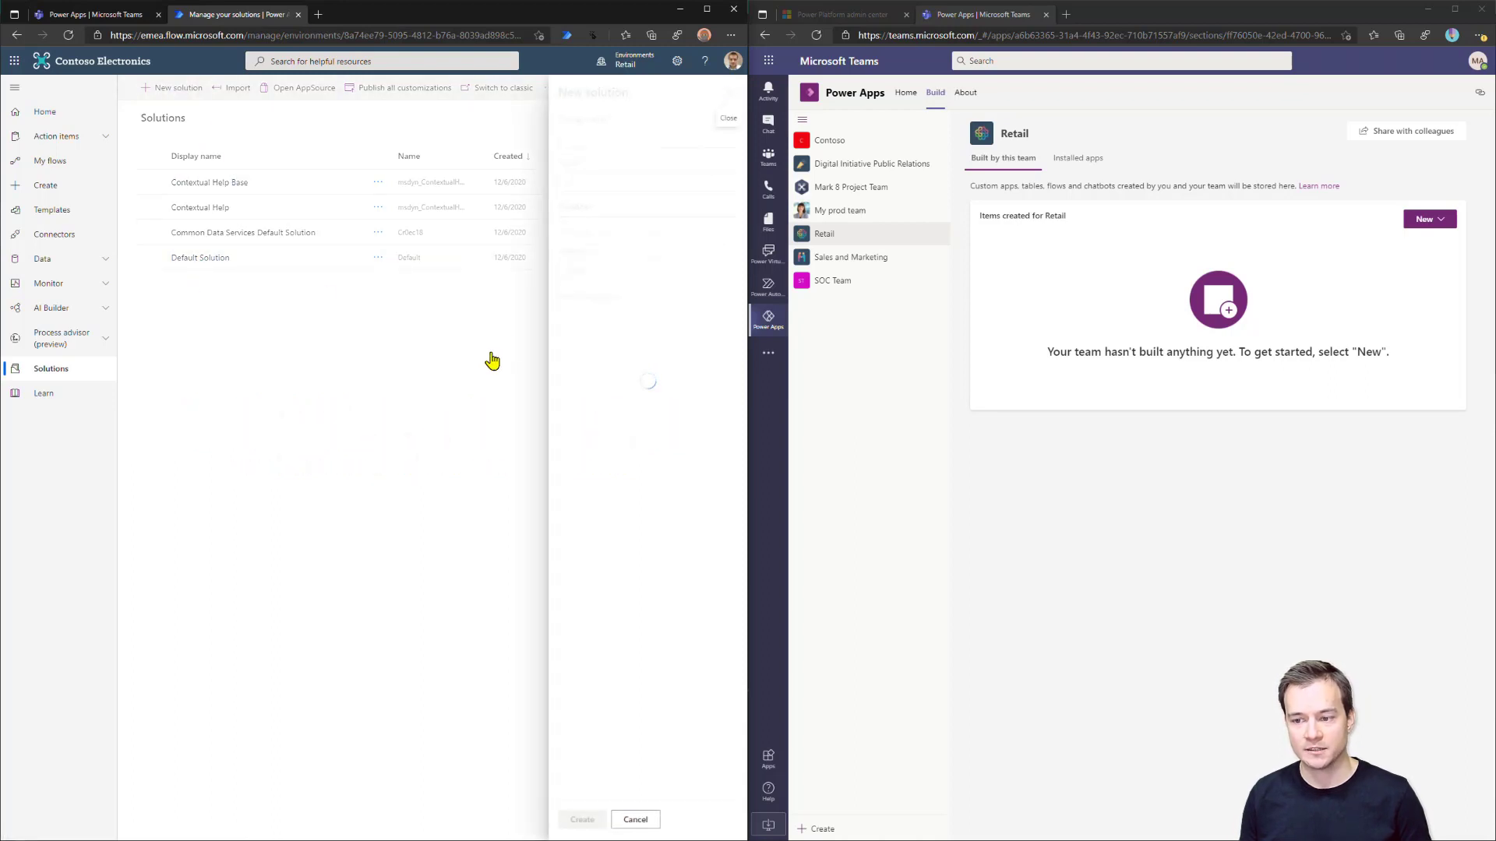
left_click(581, 139)
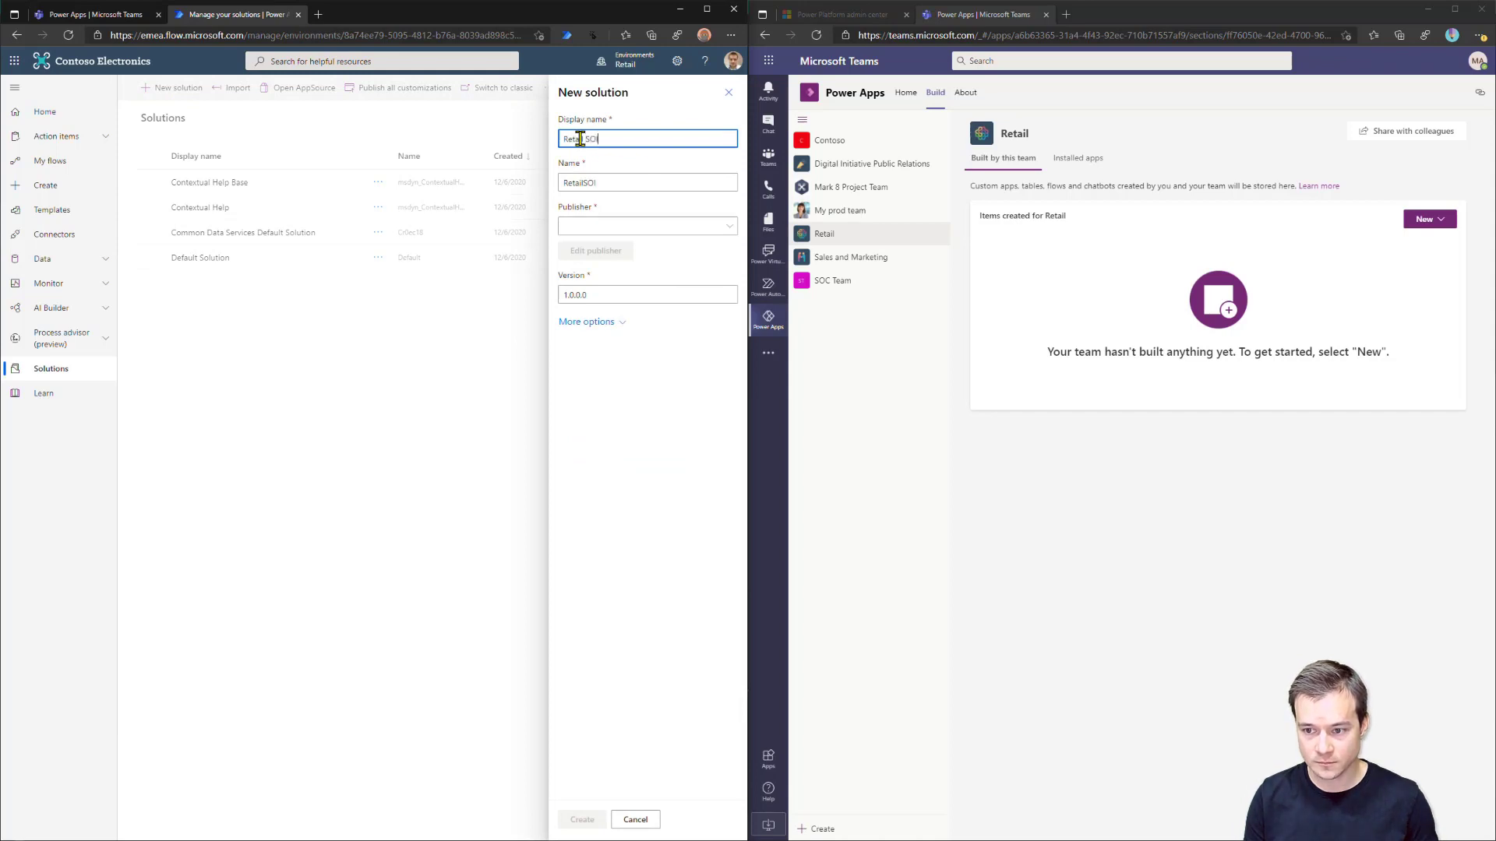
type("Retail Solution E")
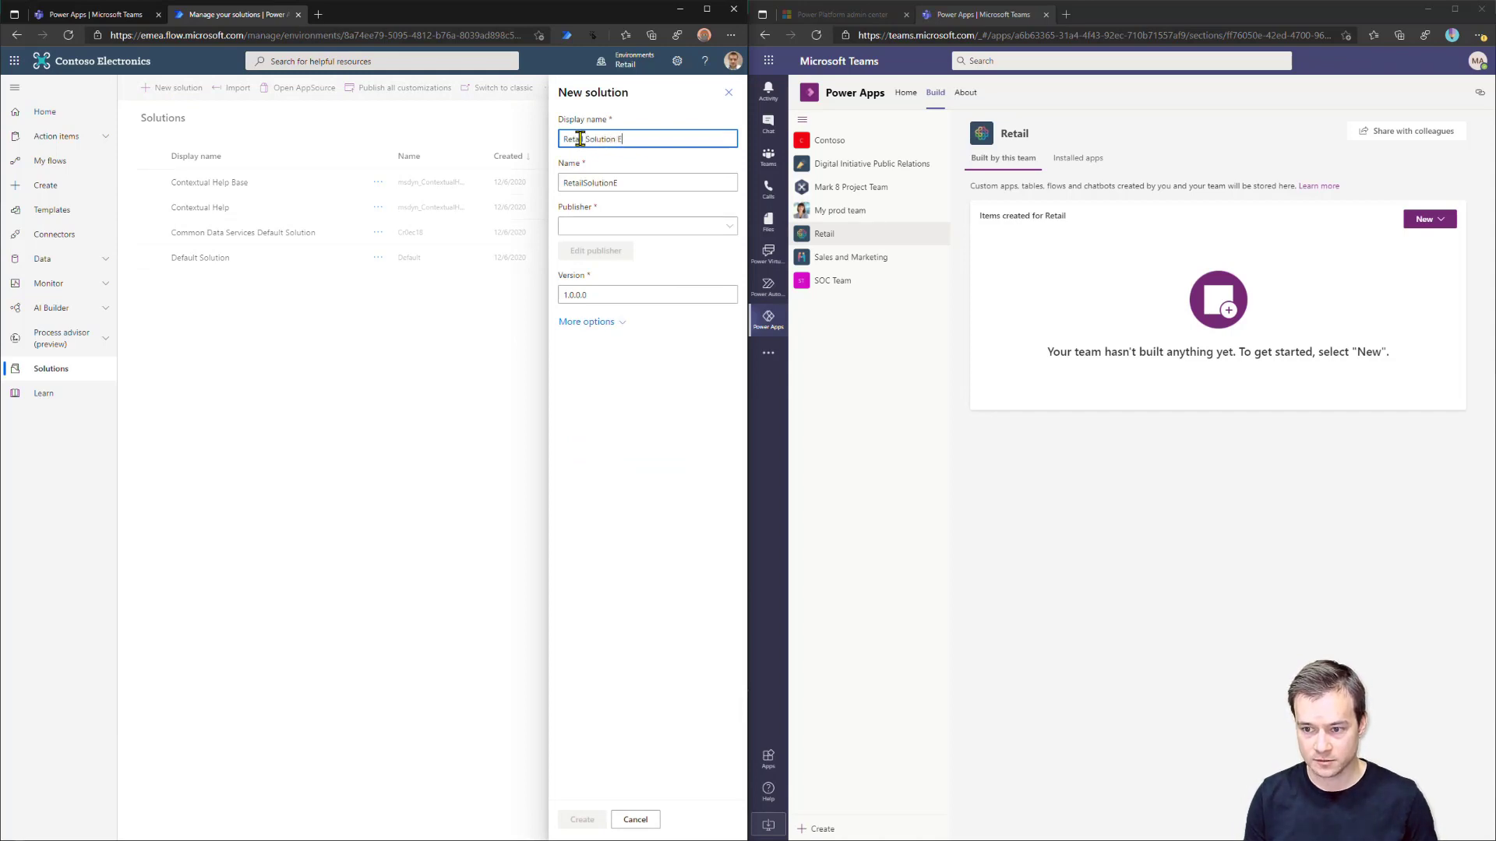
type("xport")
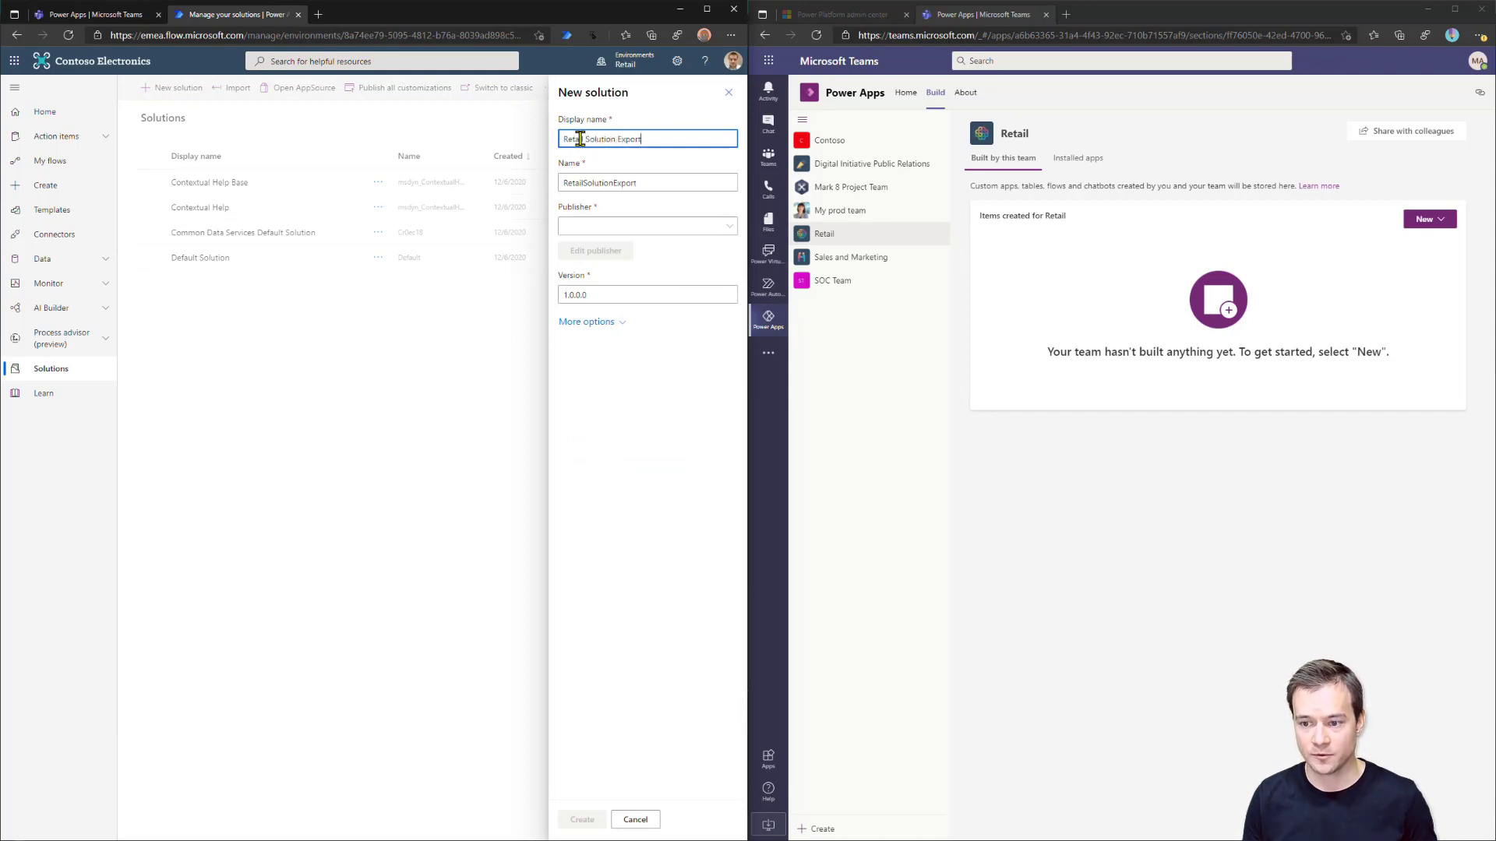
left_click(630, 226)
left_click(631, 271)
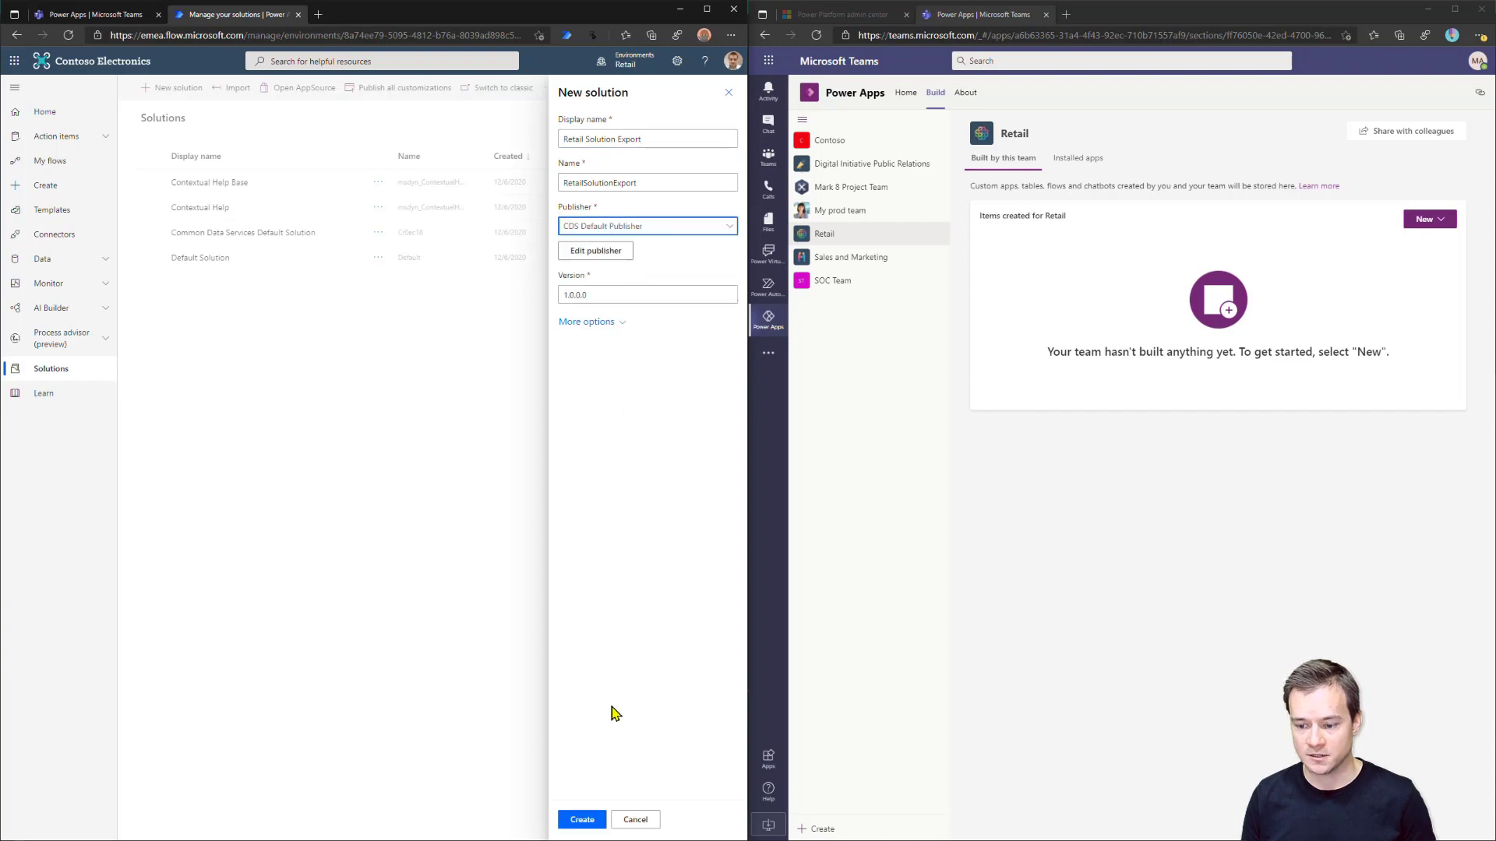
left_click(580, 819)
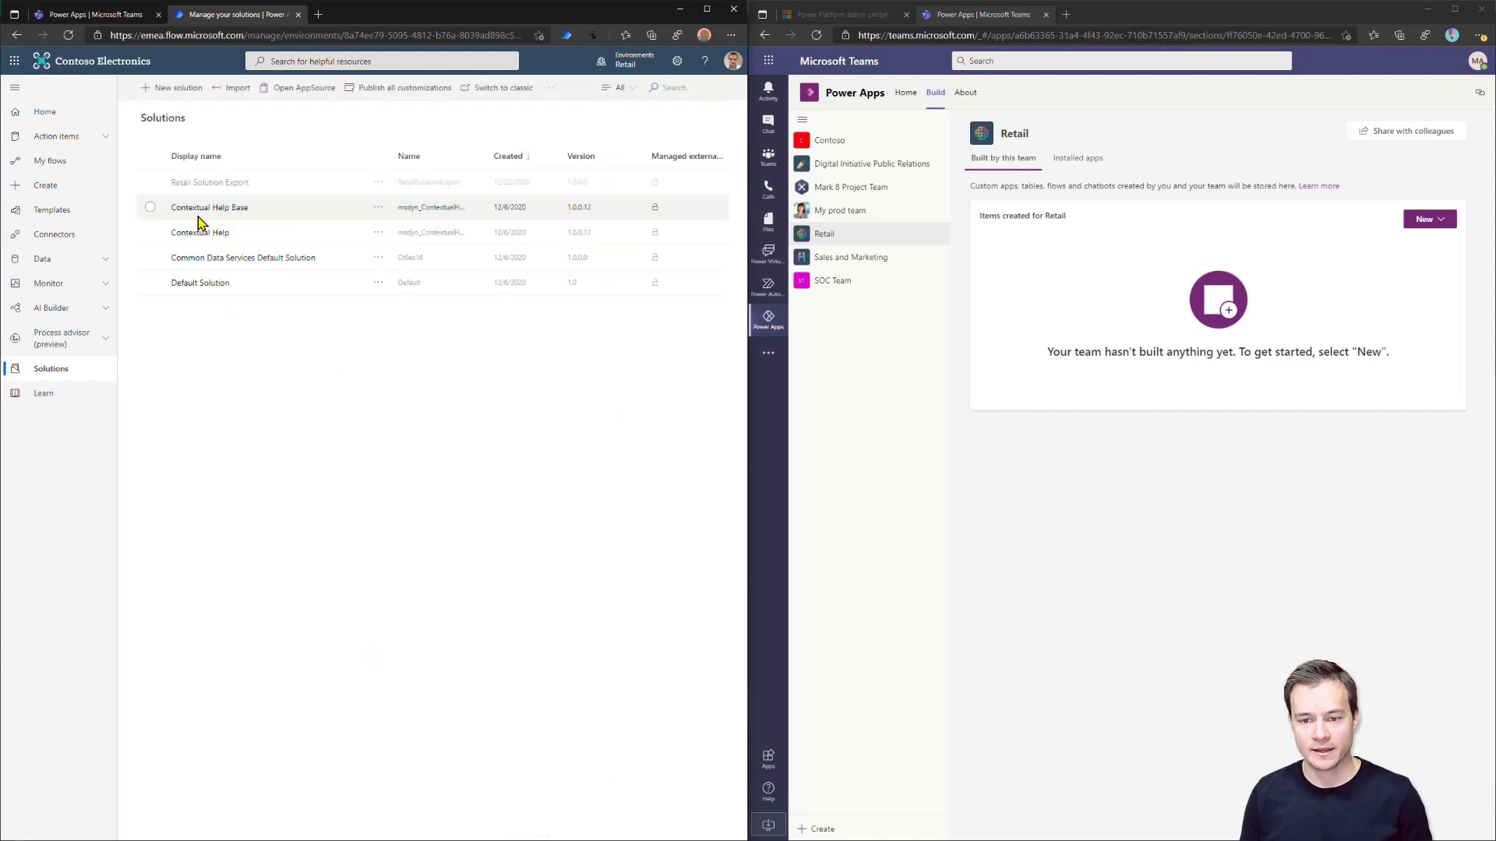
Step: Add the existing Best Ideas canvas app to Retail Solution Export
left_click(212, 184)
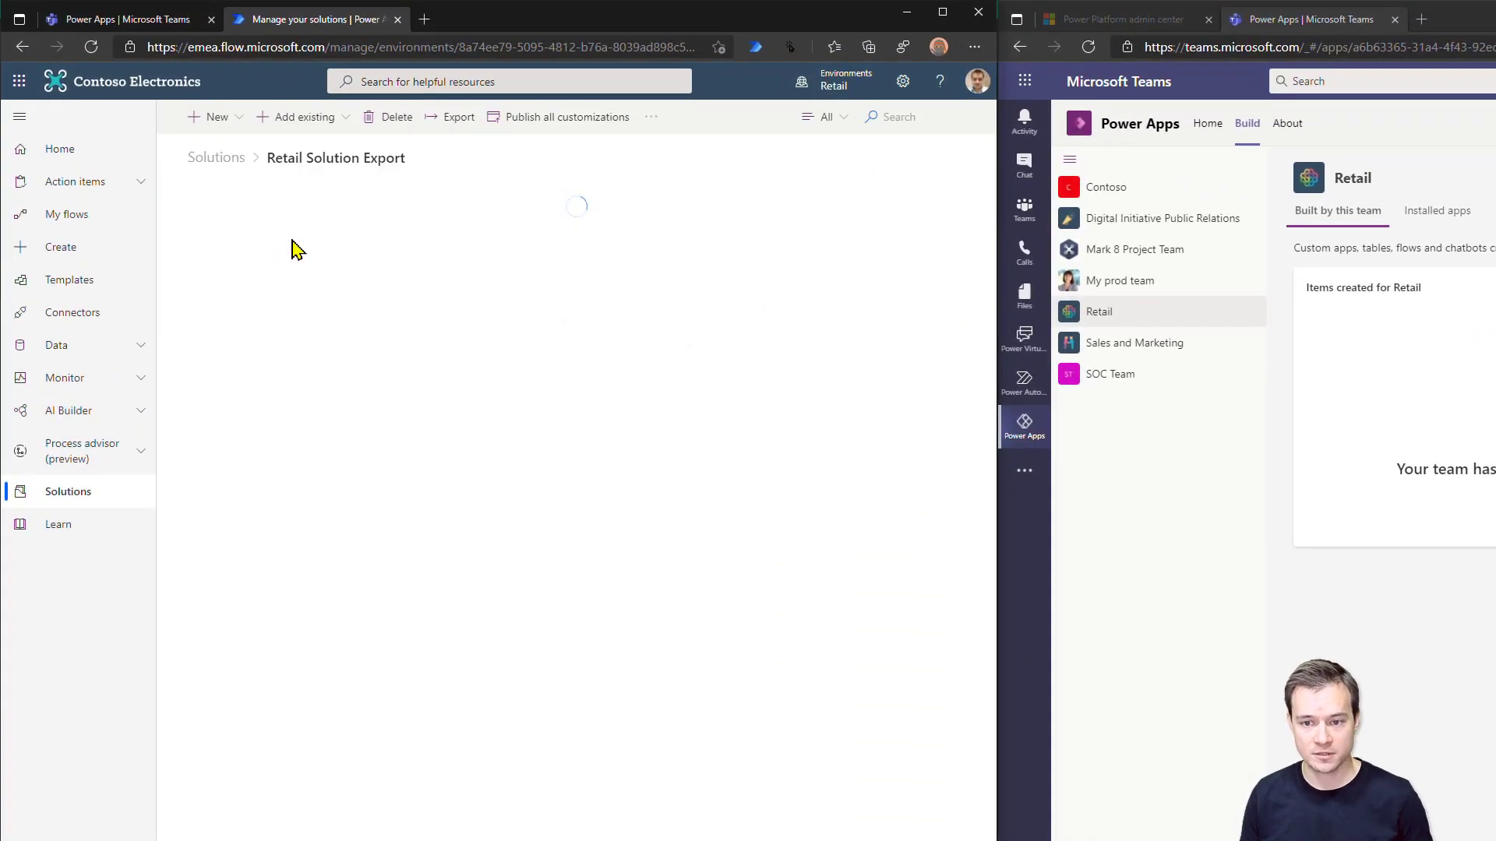
left_click(314, 125)
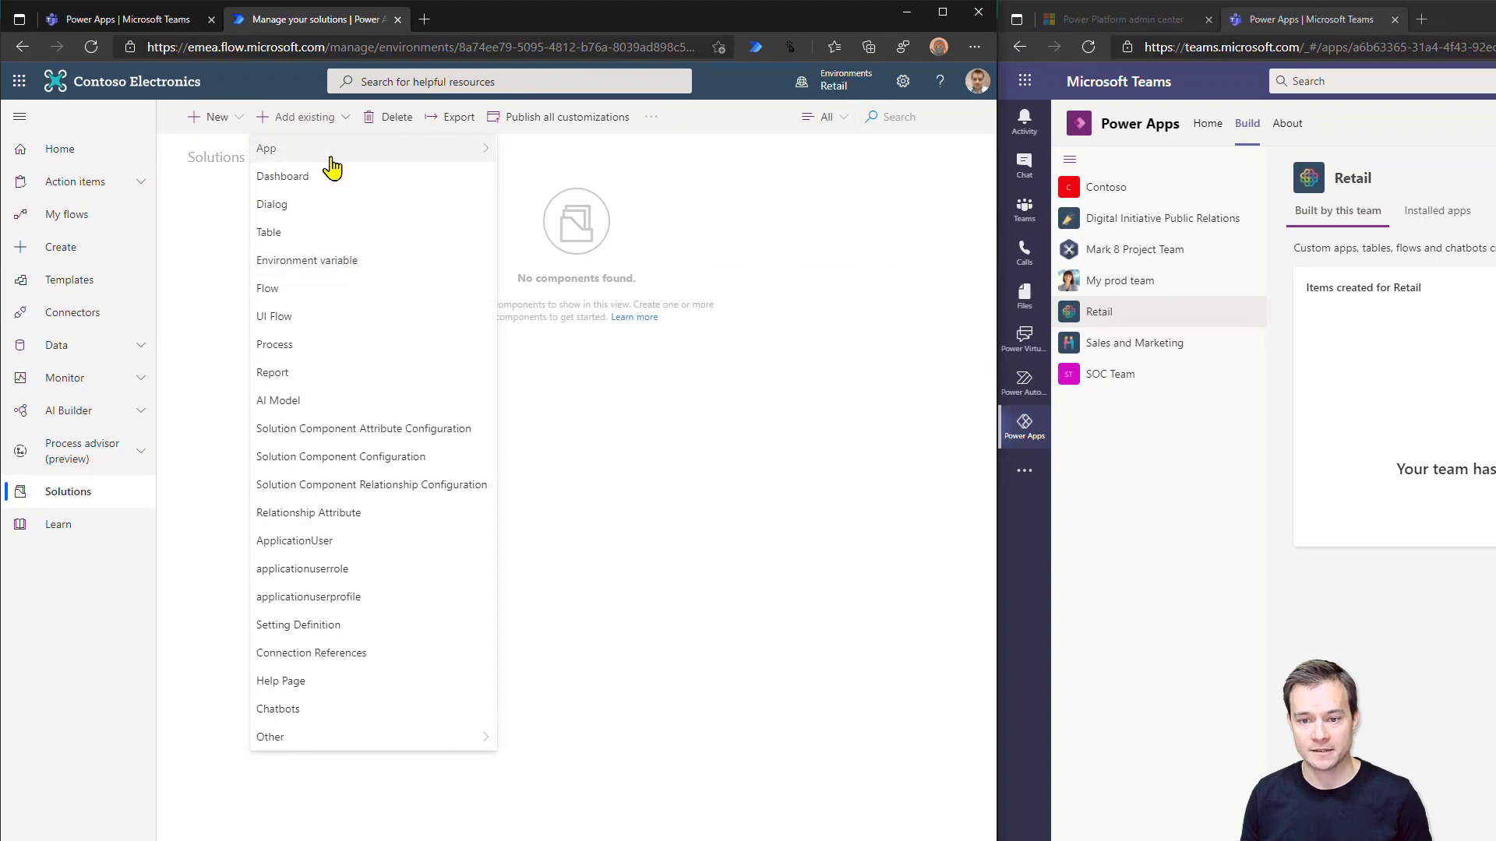
mouse_move(327, 150)
left_click(562, 160)
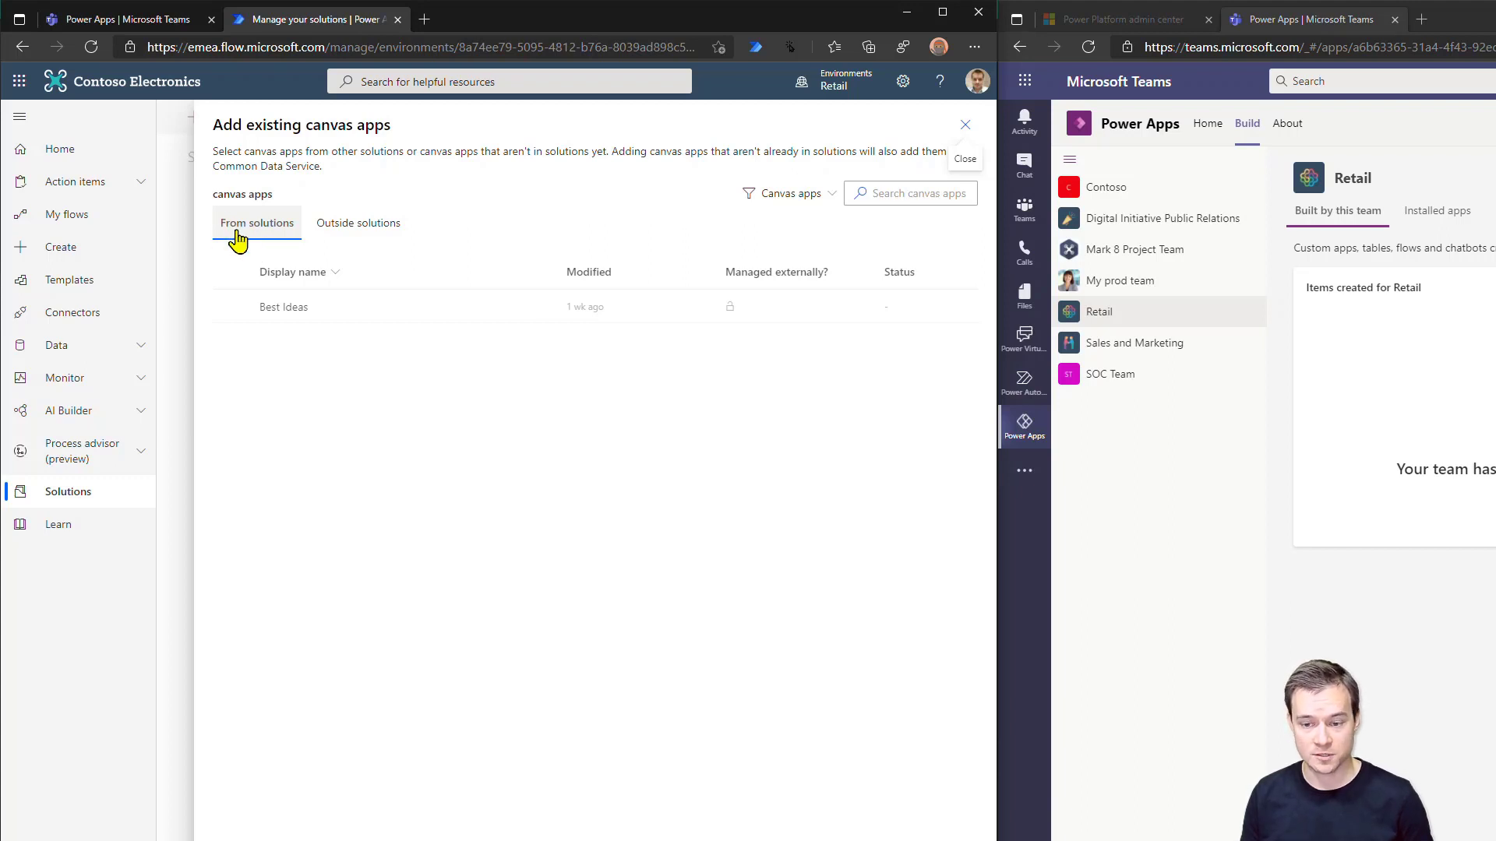
left_click(232, 309)
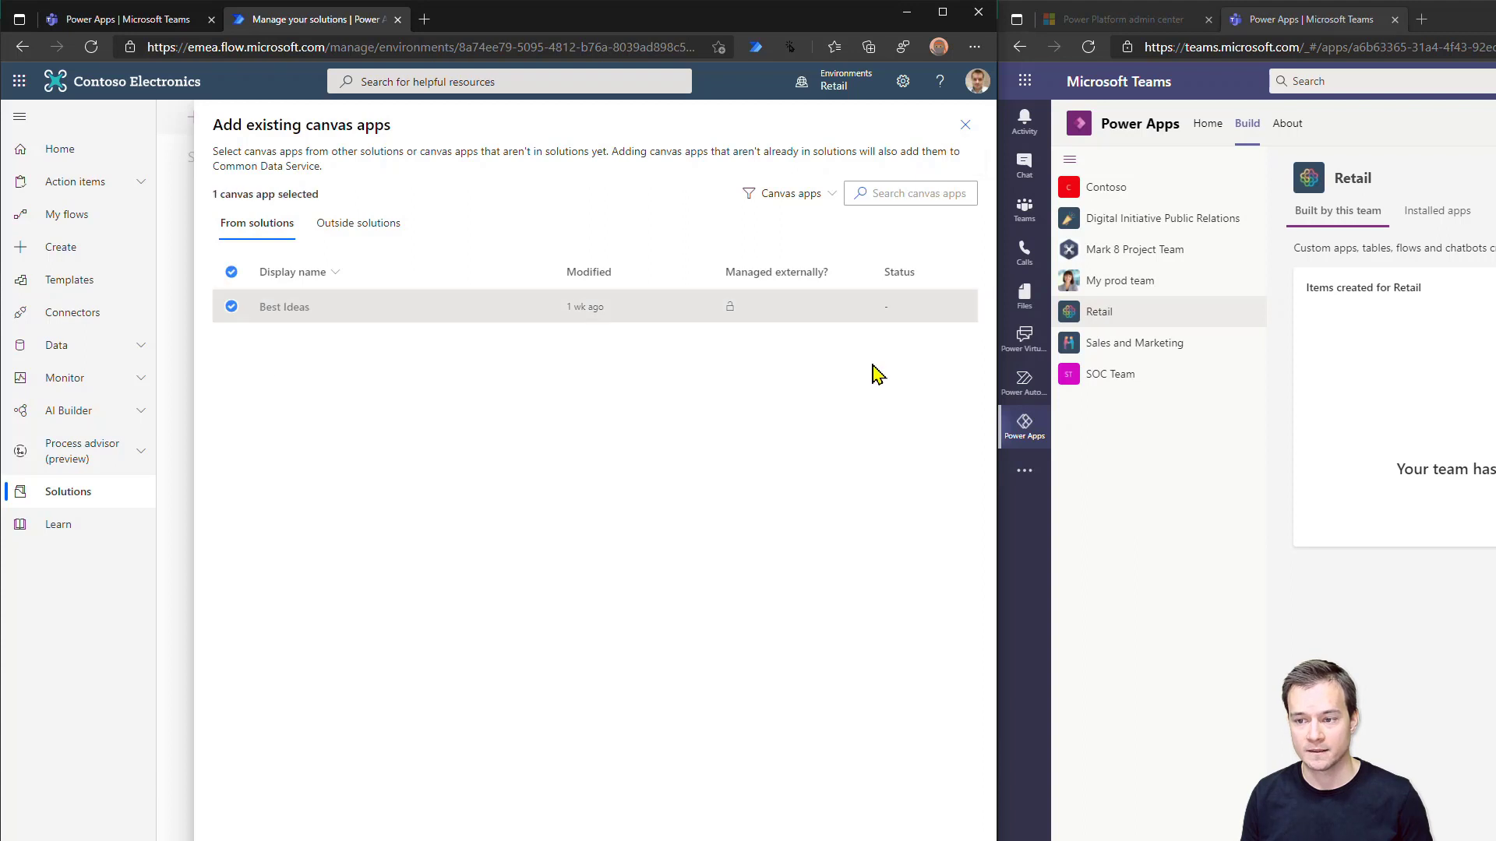
left_click(234, 836)
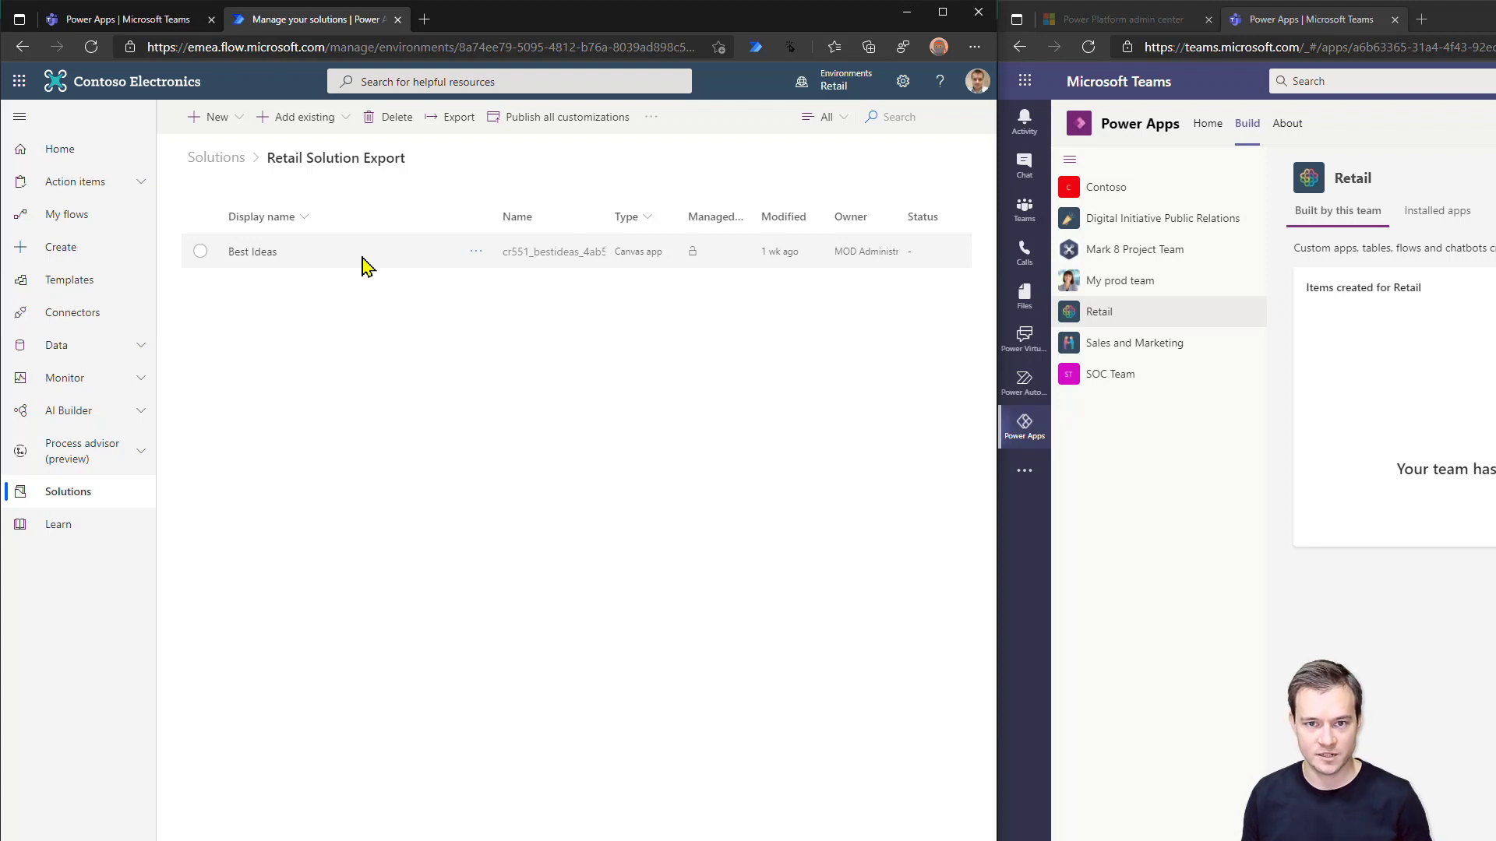
Step: Add Best Ideas' required components, the Best Practices and Categories tables, to the solution
left_click(200, 252)
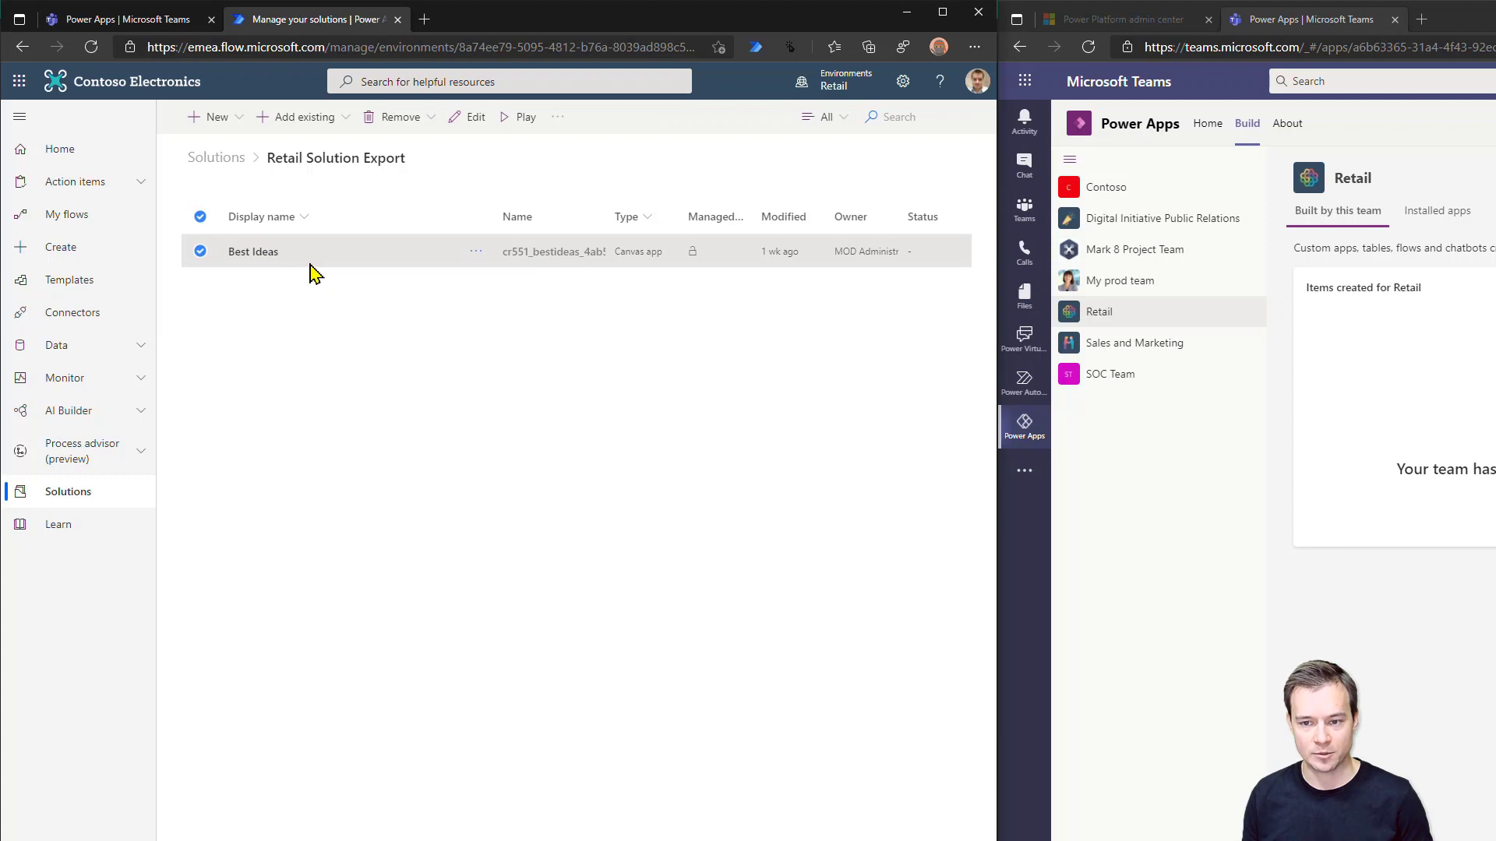
left_click(558, 119)
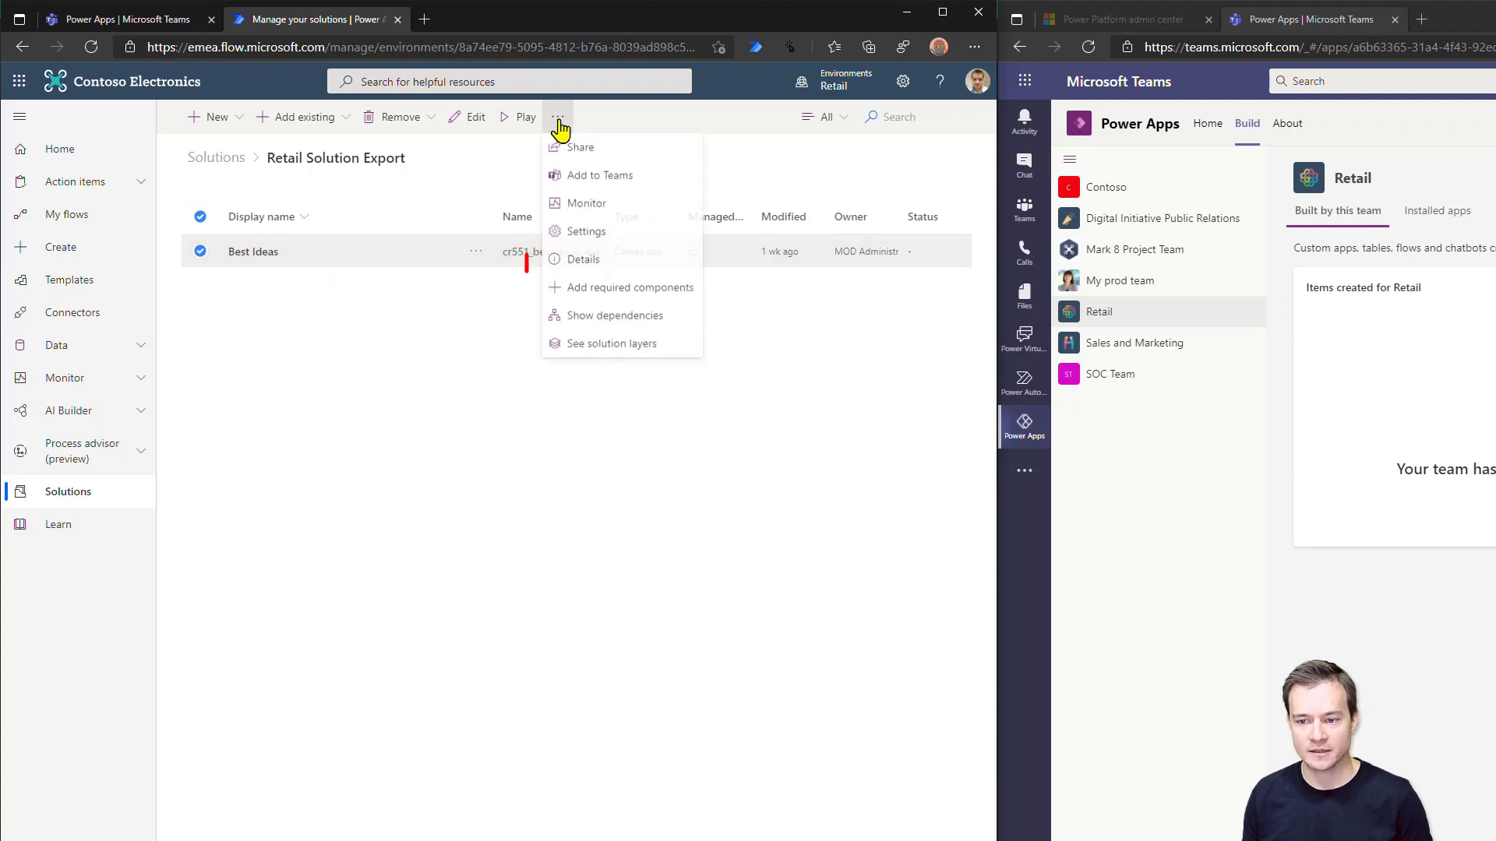
left_click(599, 302)
left_click(602, 660)
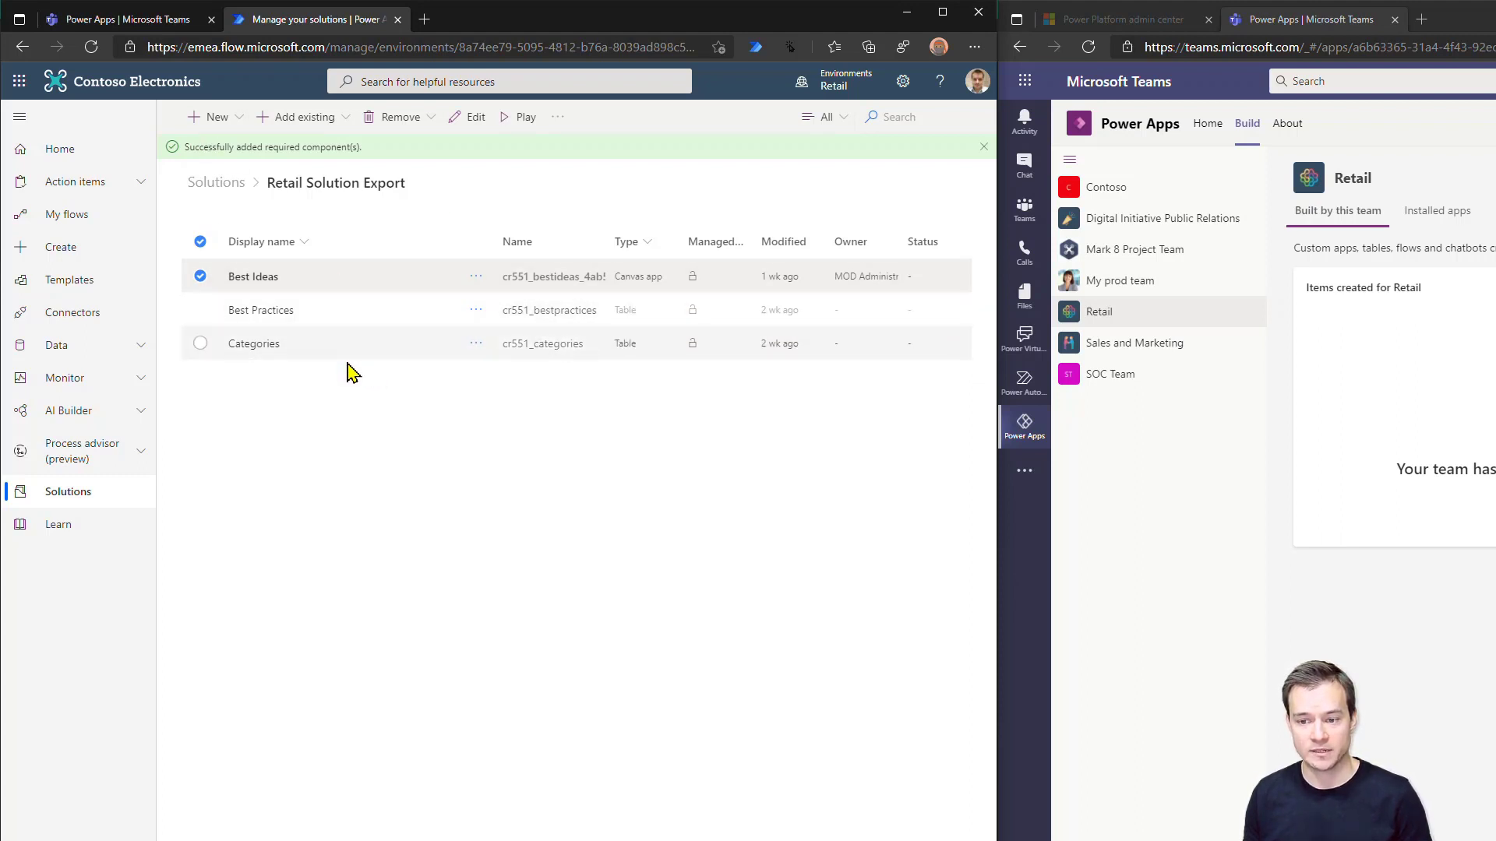
Step: Select the existing 'Send an adaptive card to a Teams channel' flow to add
left_click(311, 124)
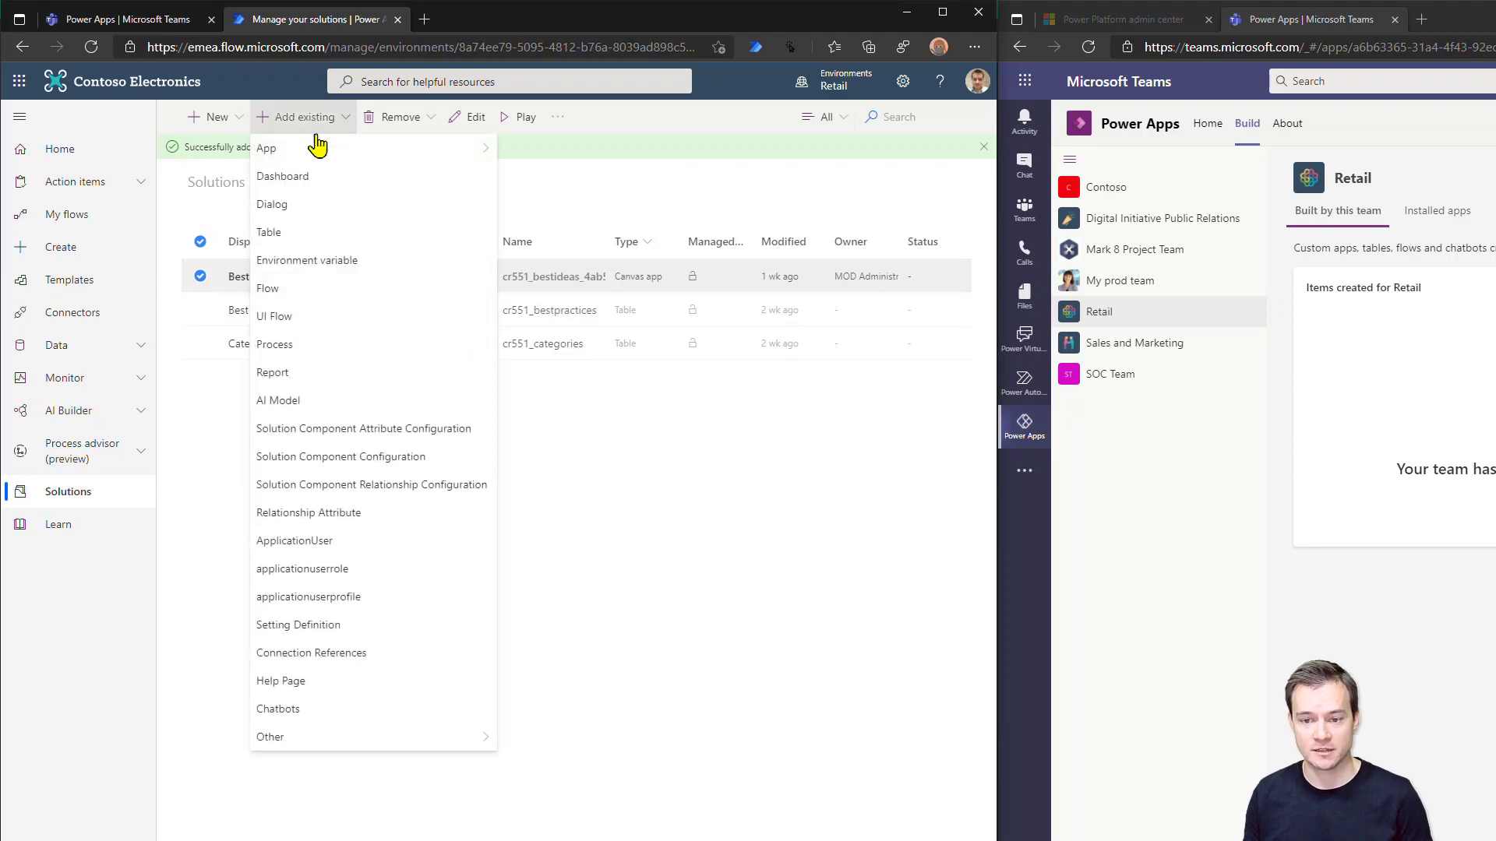
left_click(324, 296)
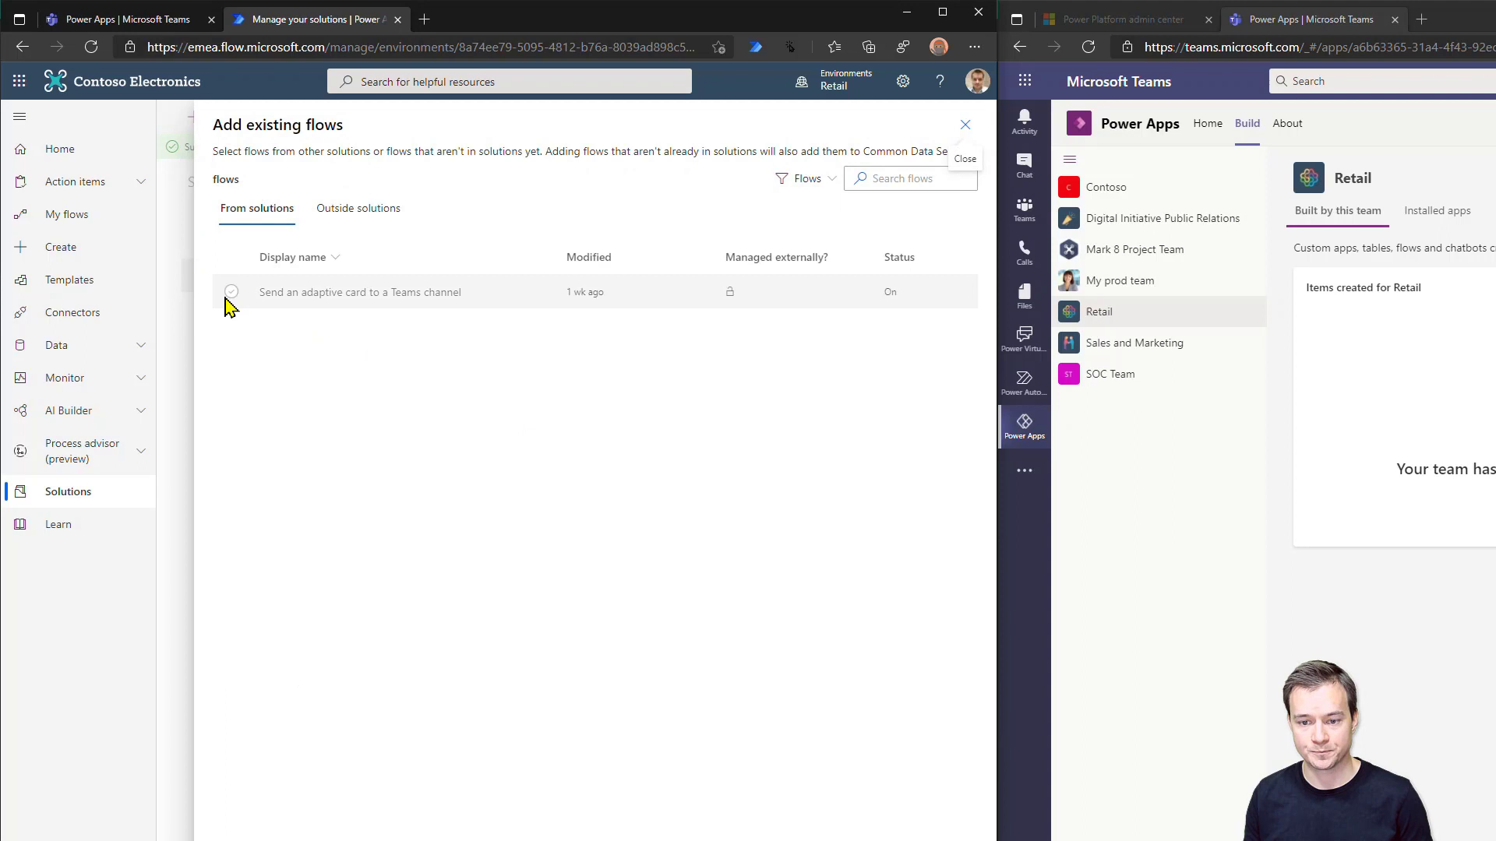
left_click(231, 292)
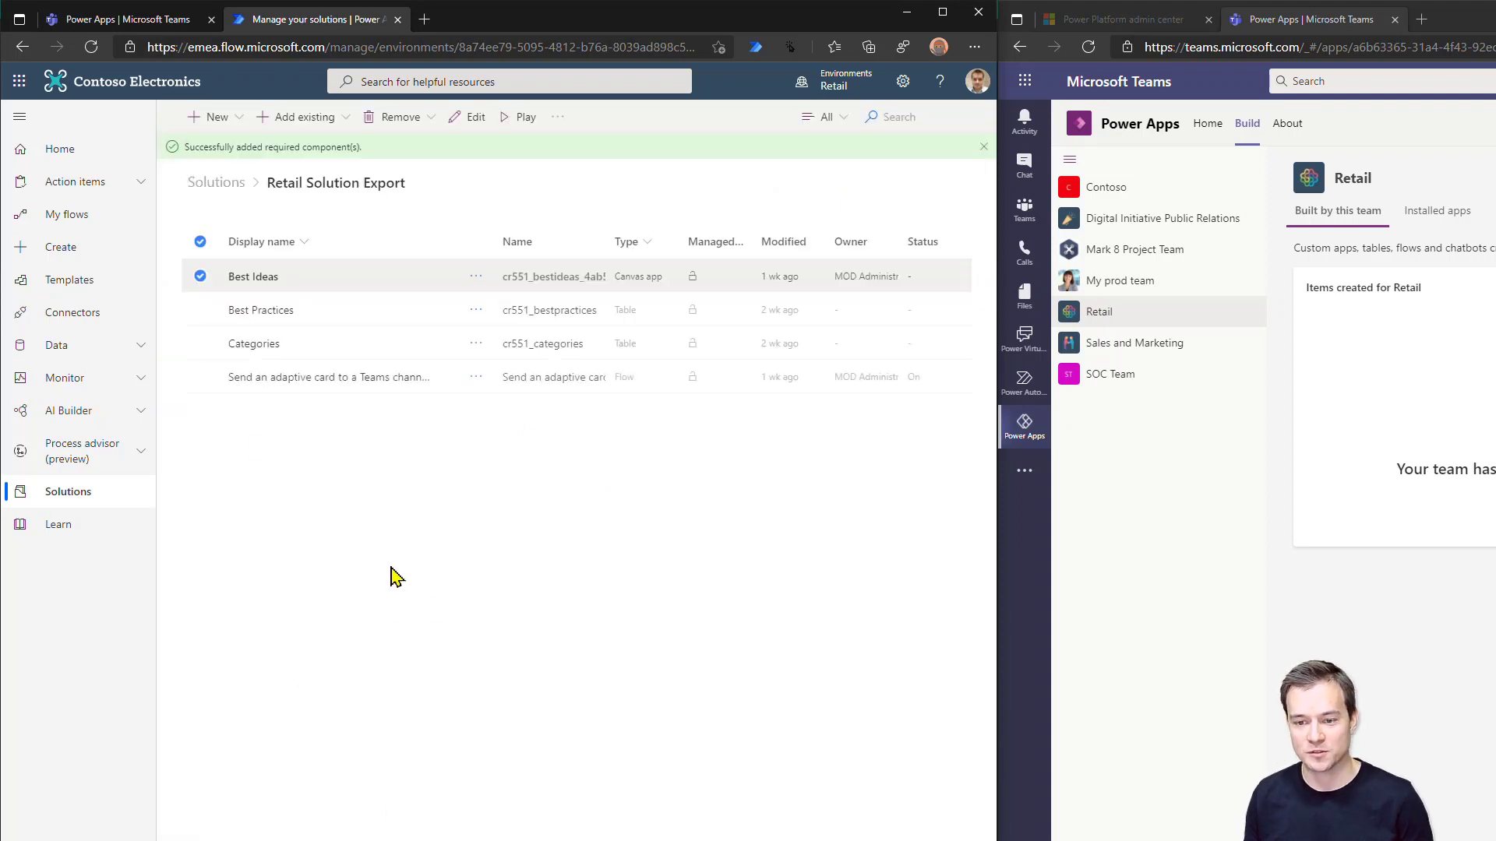
Step: Add the existing Submit best idea chatbot, with its Greeting and Escalate topics, to the solution
left_click(324, 125)
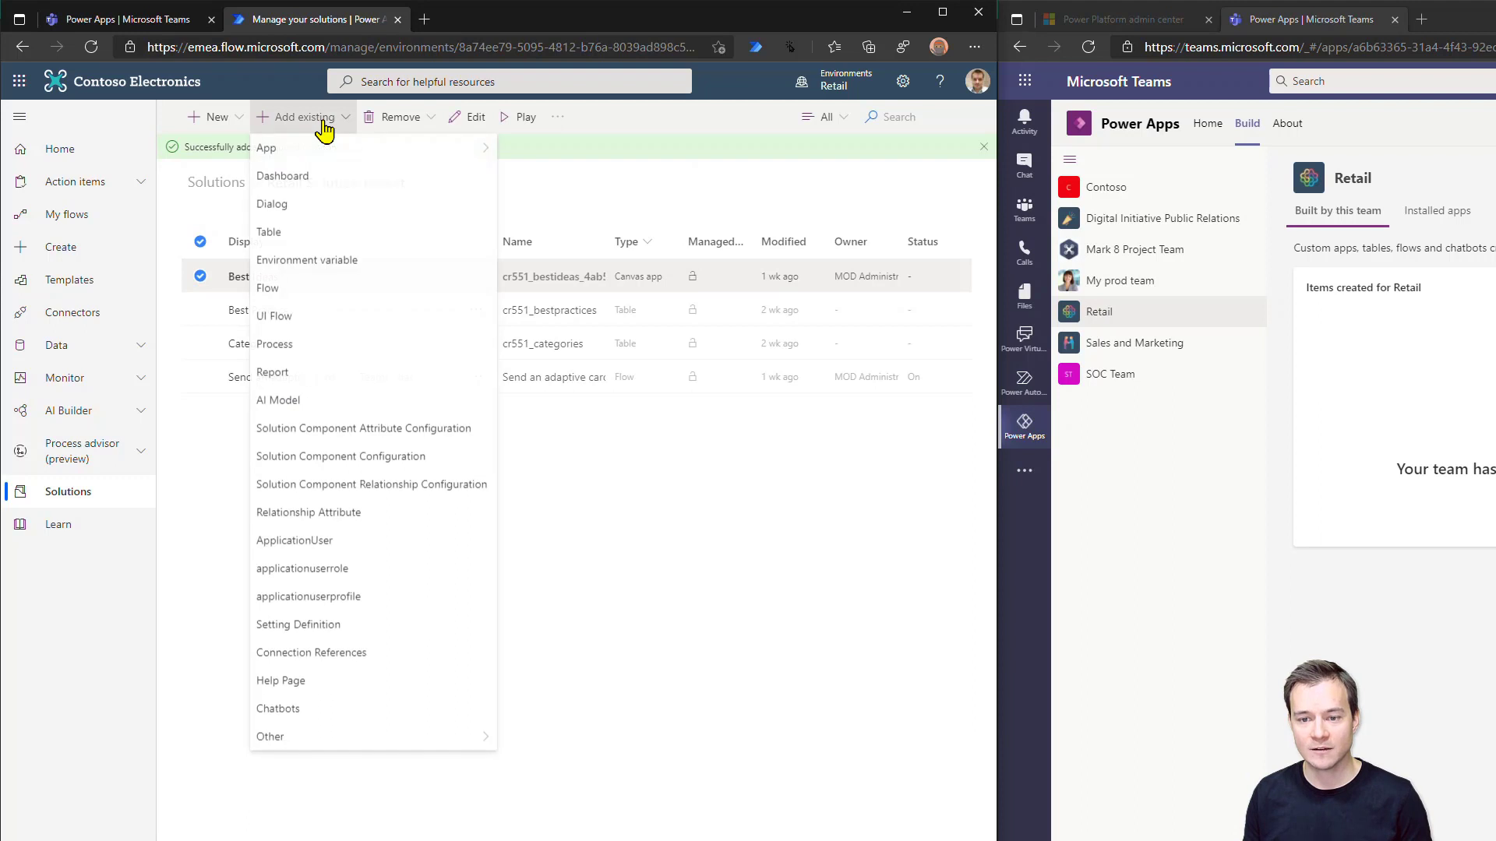
left_click(310, 711)
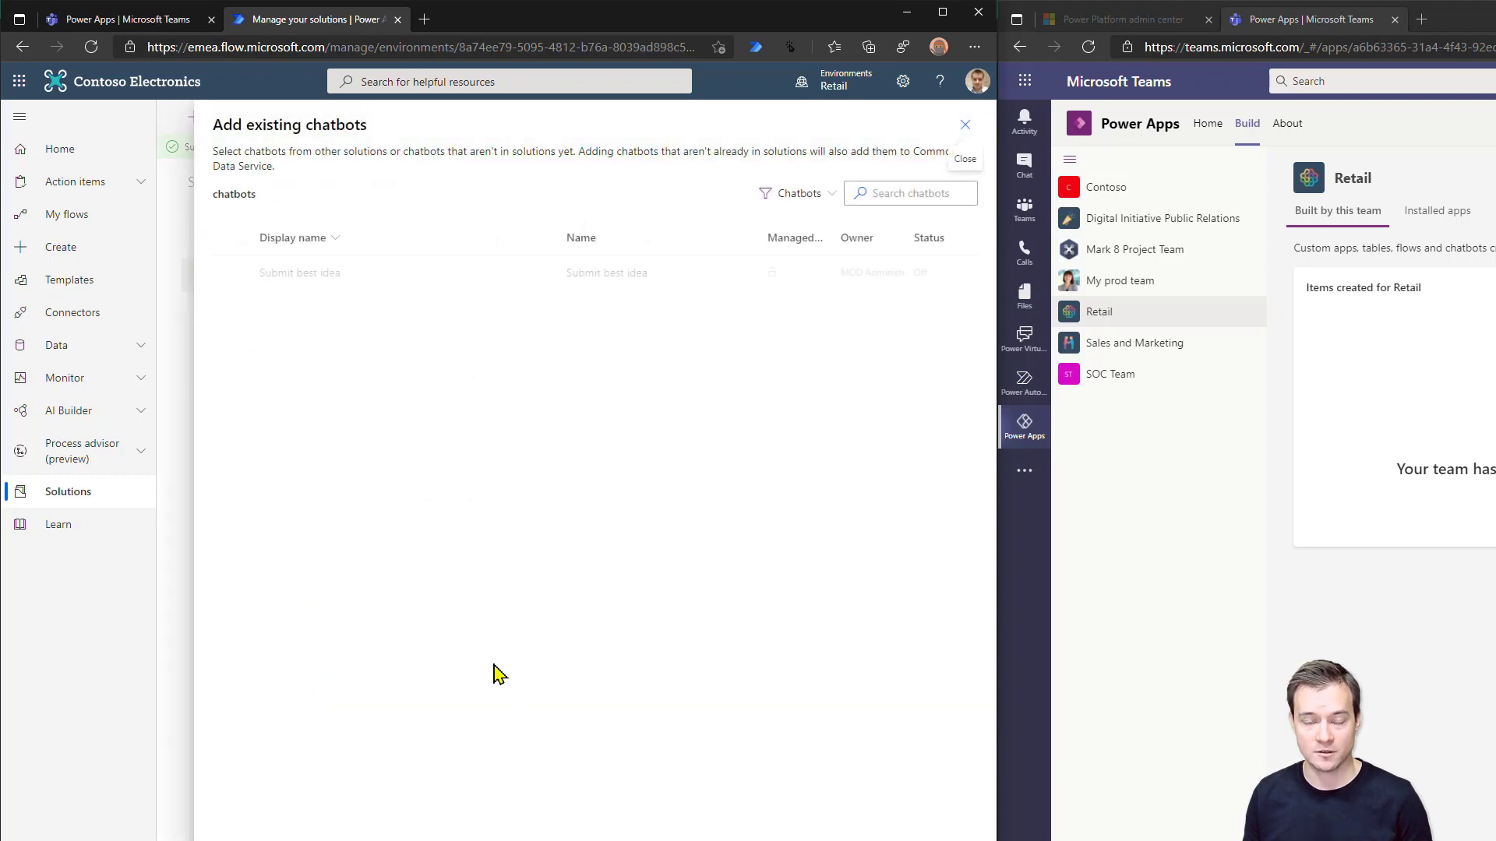
left_click(371, 279)
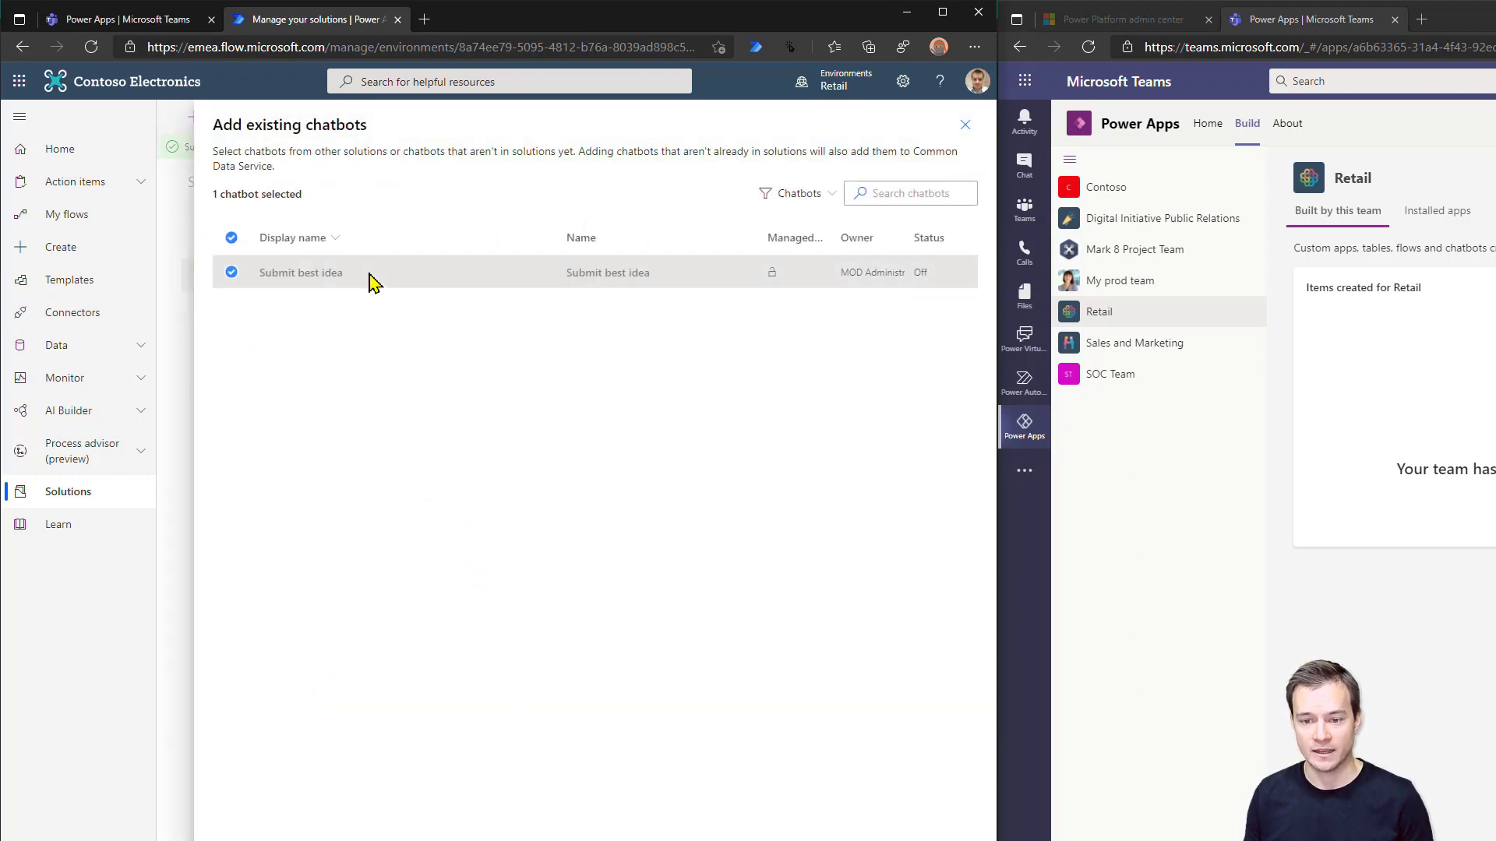
key("Return")
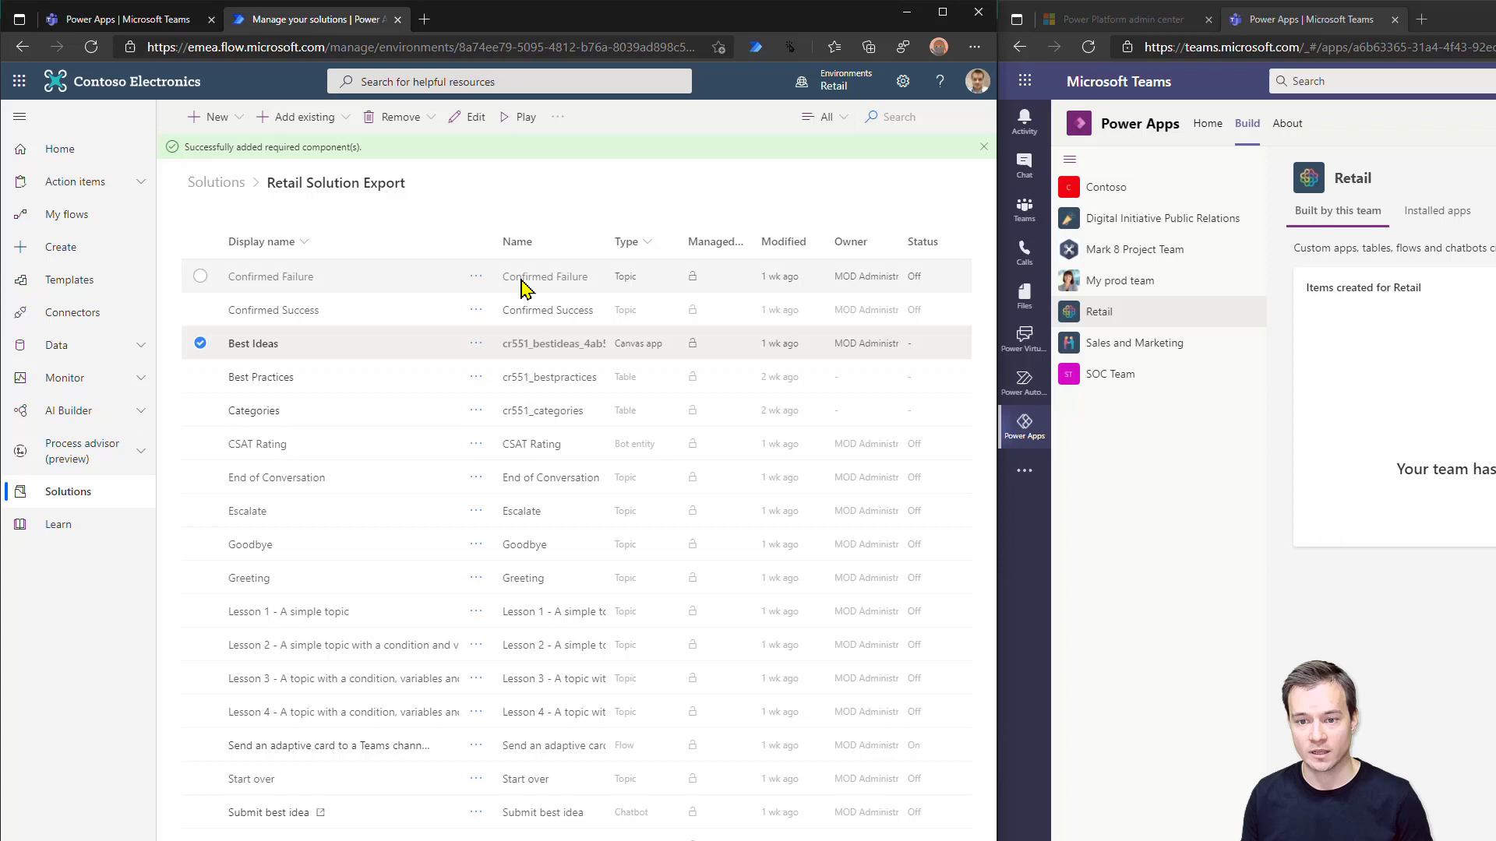
left_click(517, 202)
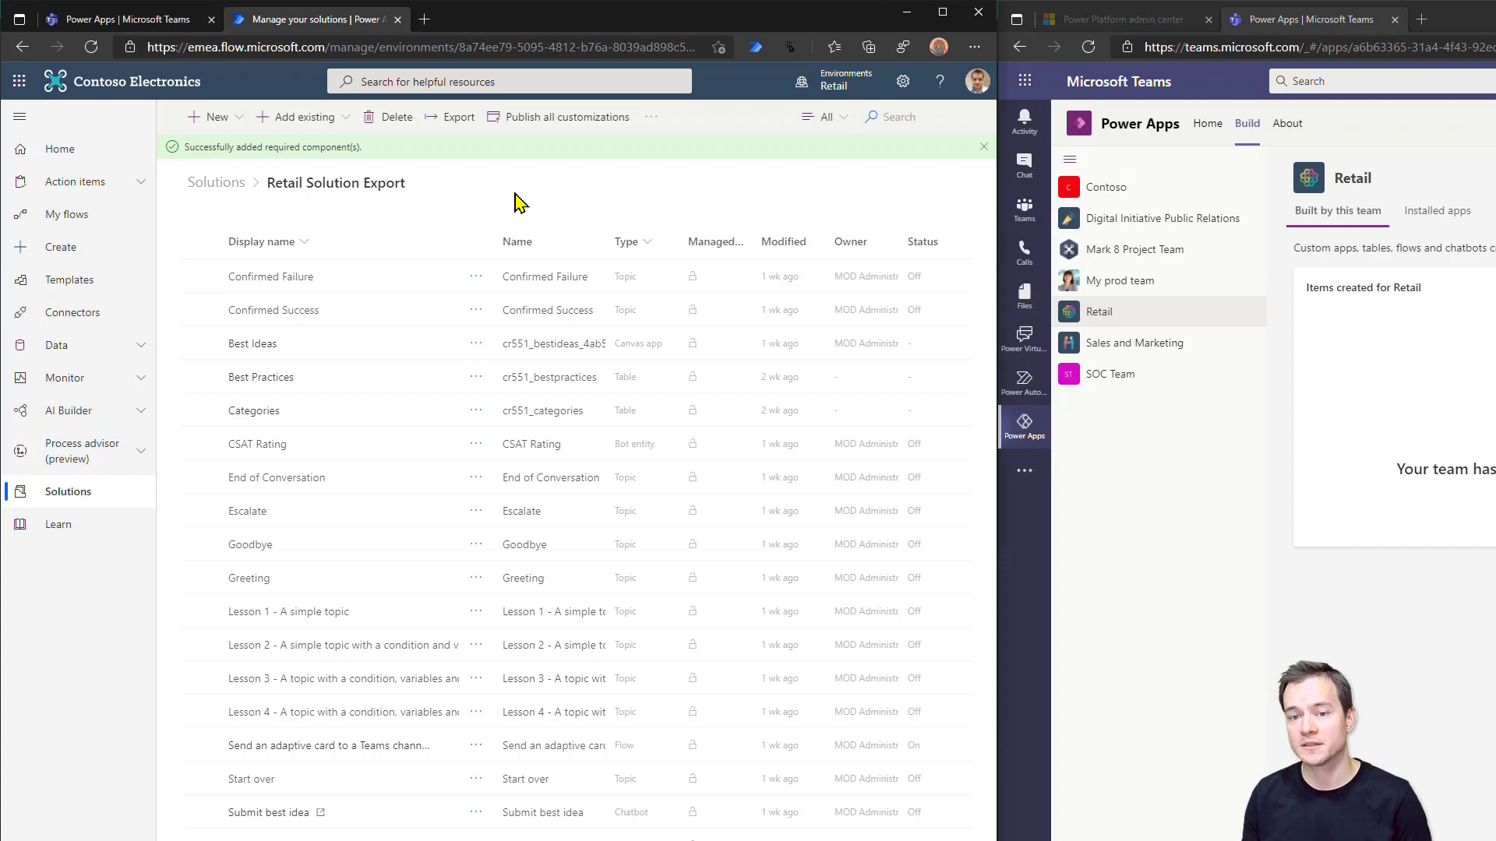
Step: Export Retail Solution Export as an unmanaged package, version 1.0.0.1
left_click(451, 119)
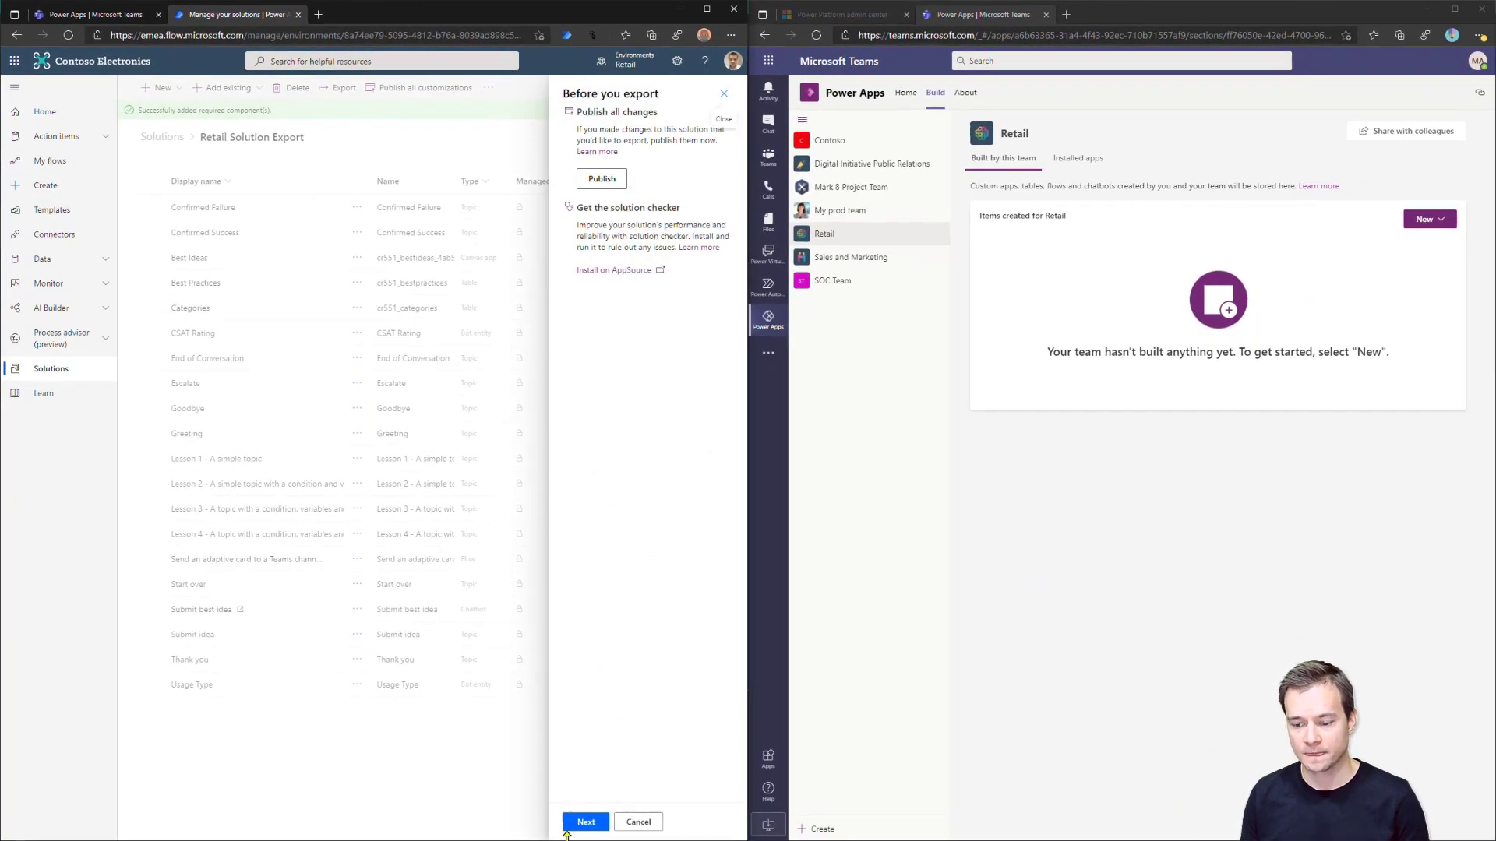
left_click(597, 836)
left_click(593, 248)
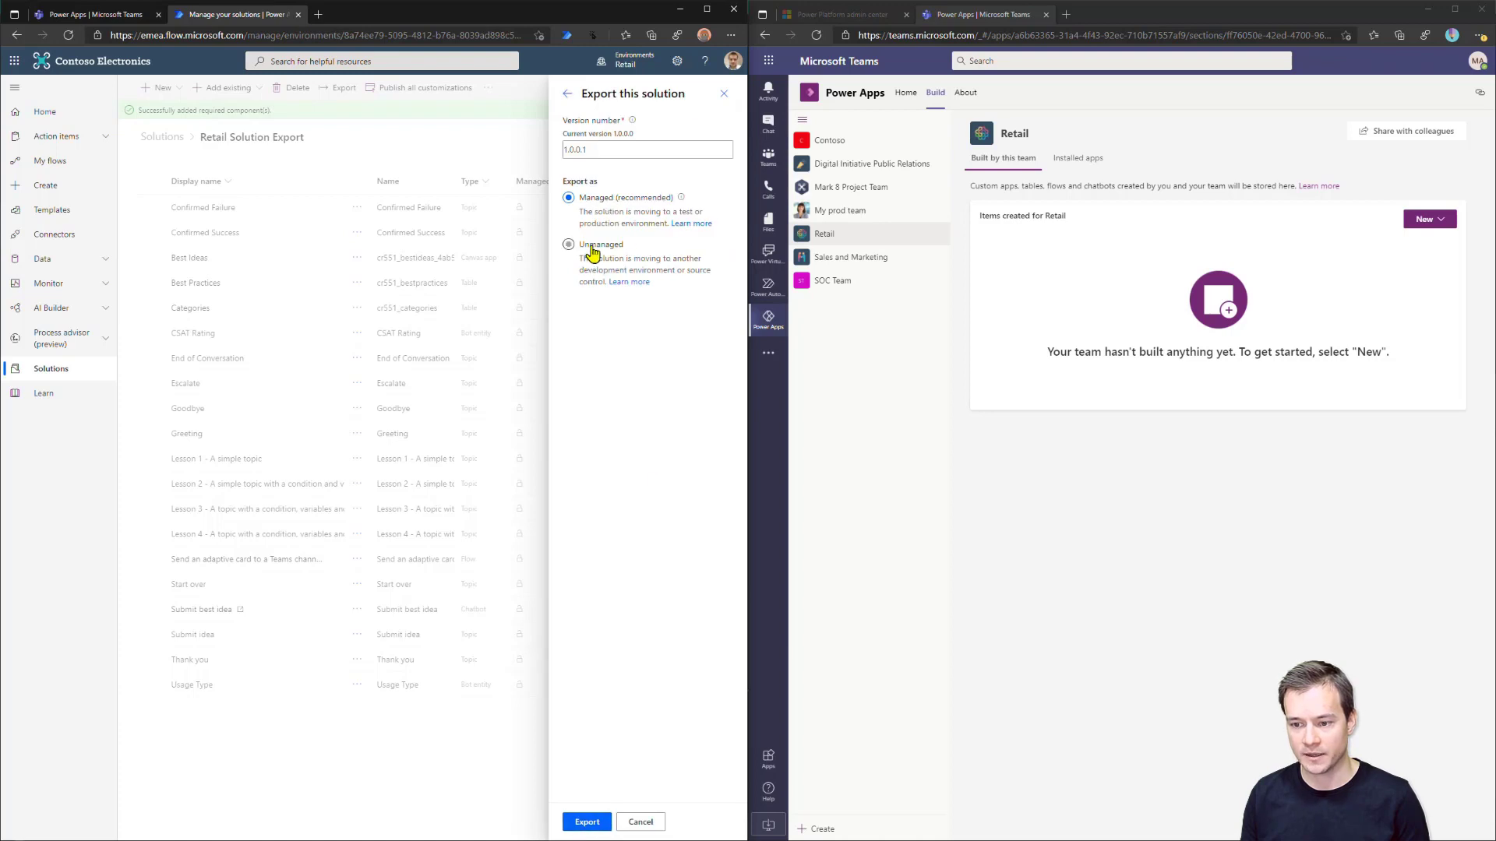
left_click(587, 821)
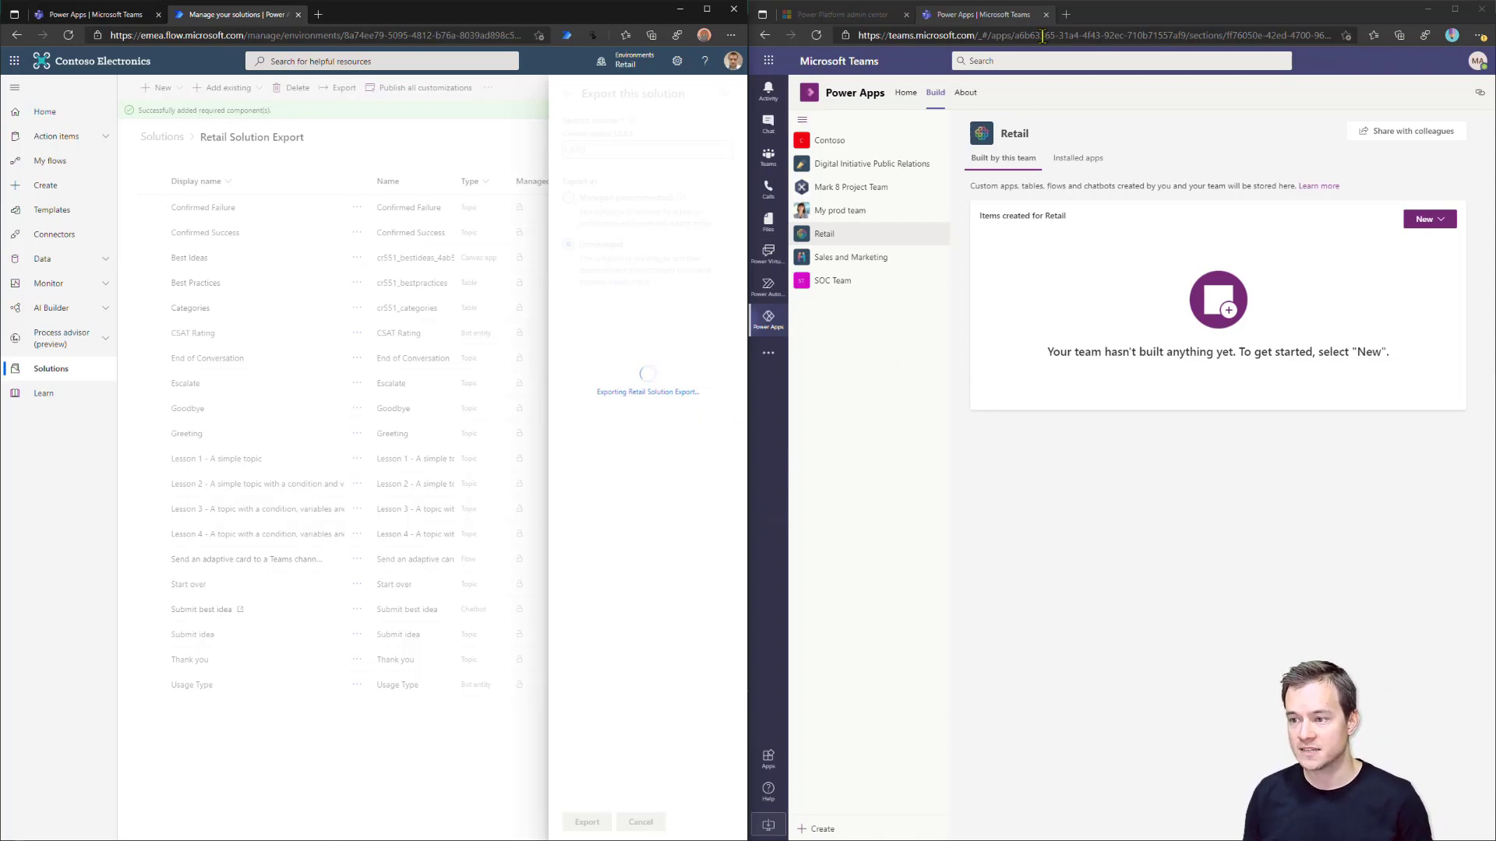
Step: Open flow.microsoft.com in a new tab and show the other environment's Solutions list
left_click(1066, 14)
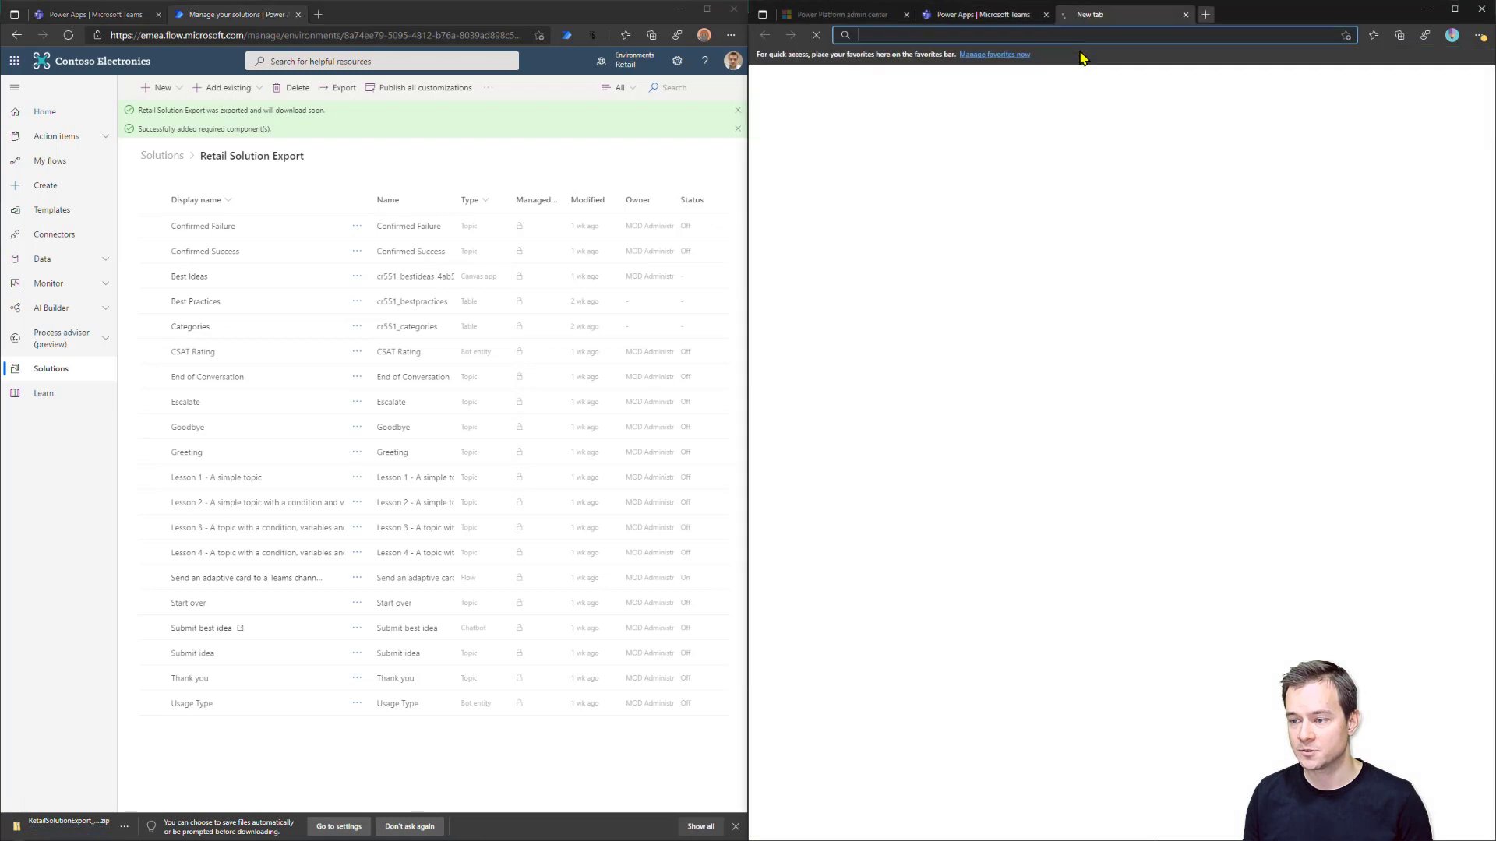
type("flow.microsoft.com")
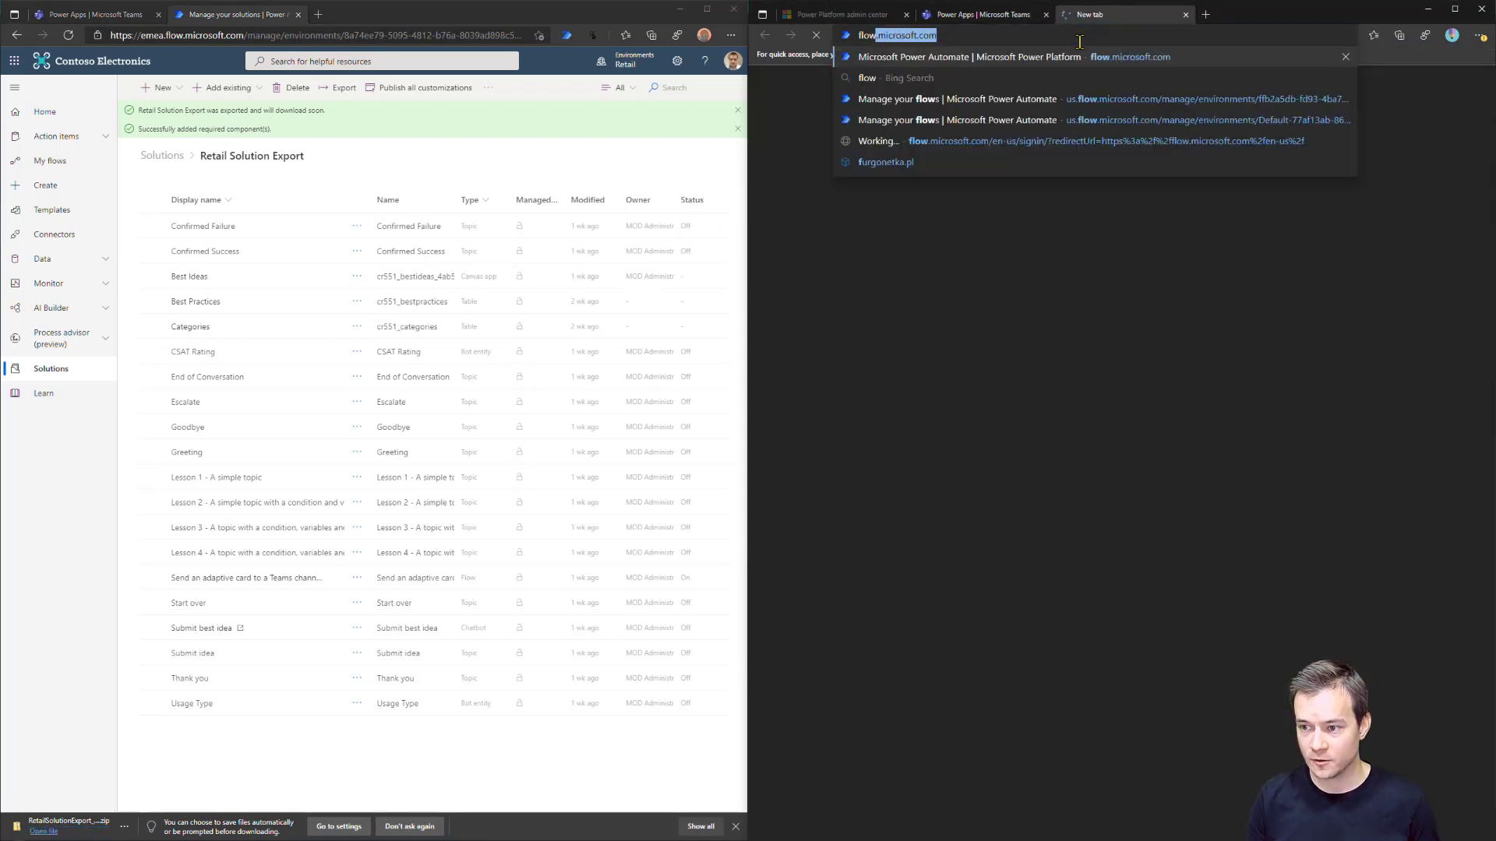
key("Return")
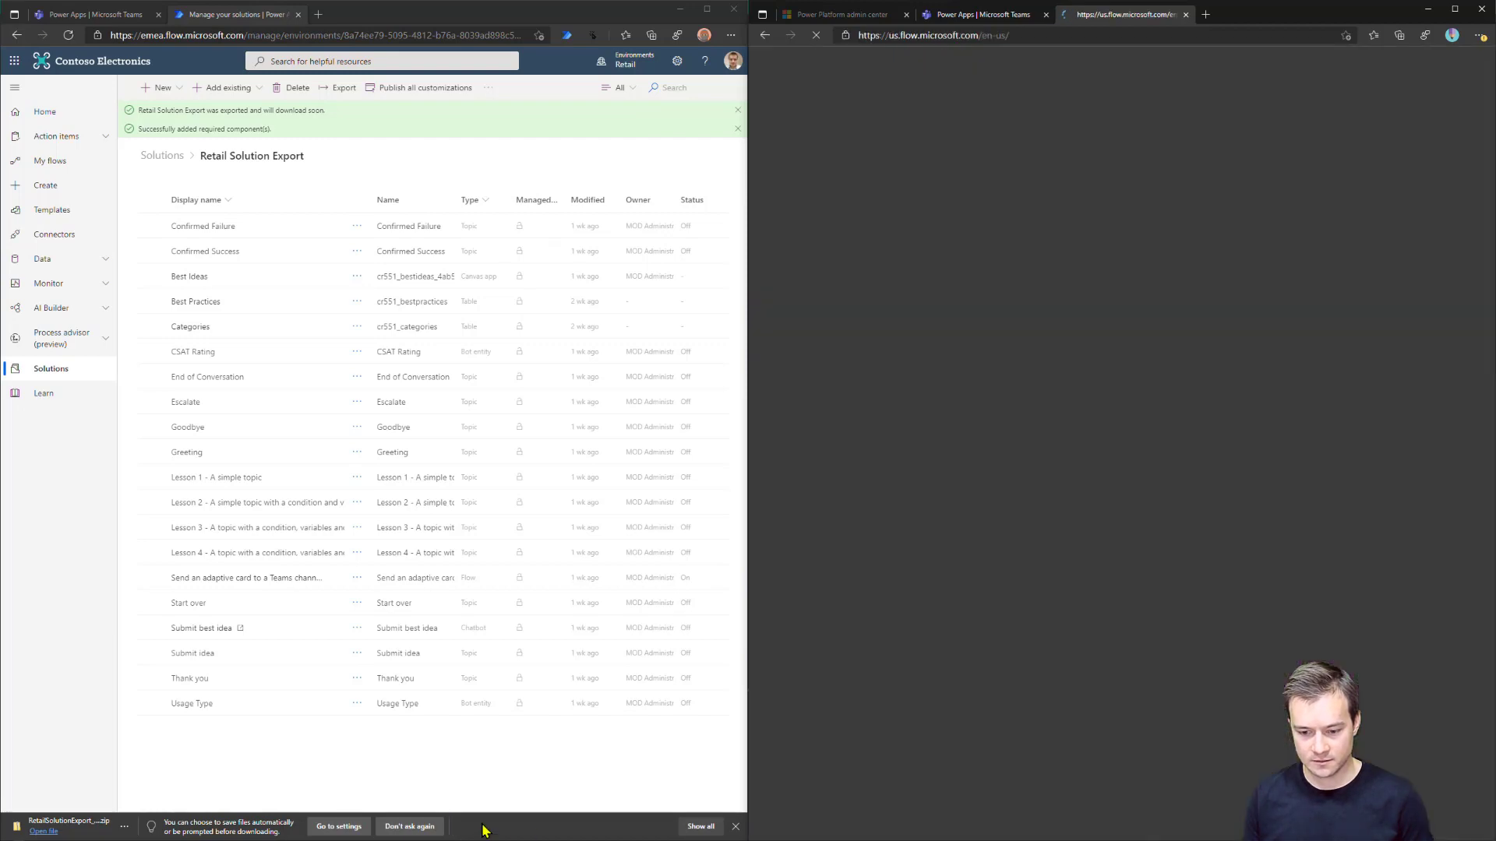
left_click(413, 827)
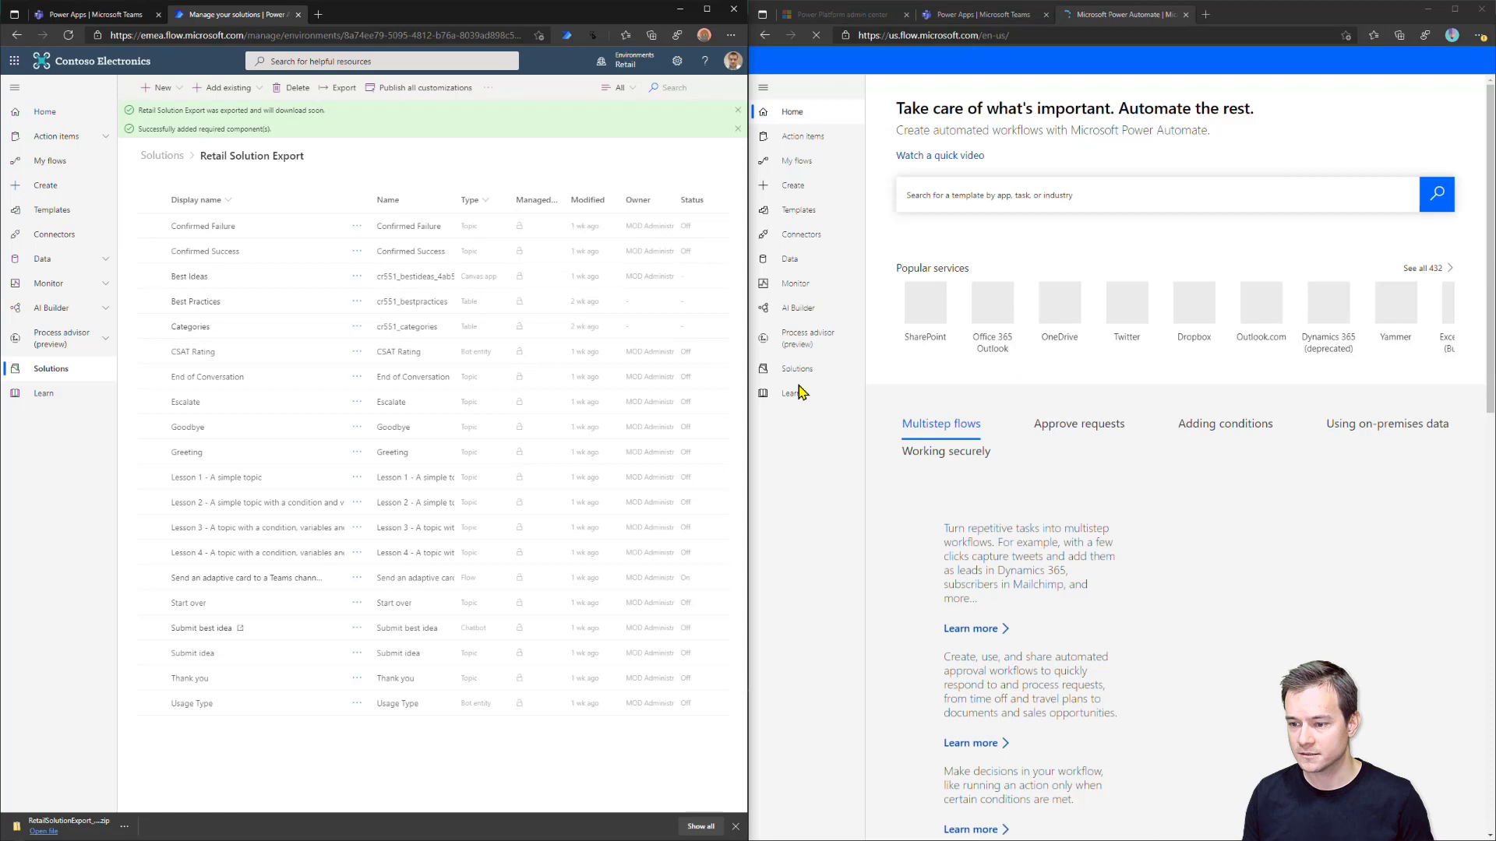
left_click(797, 374)
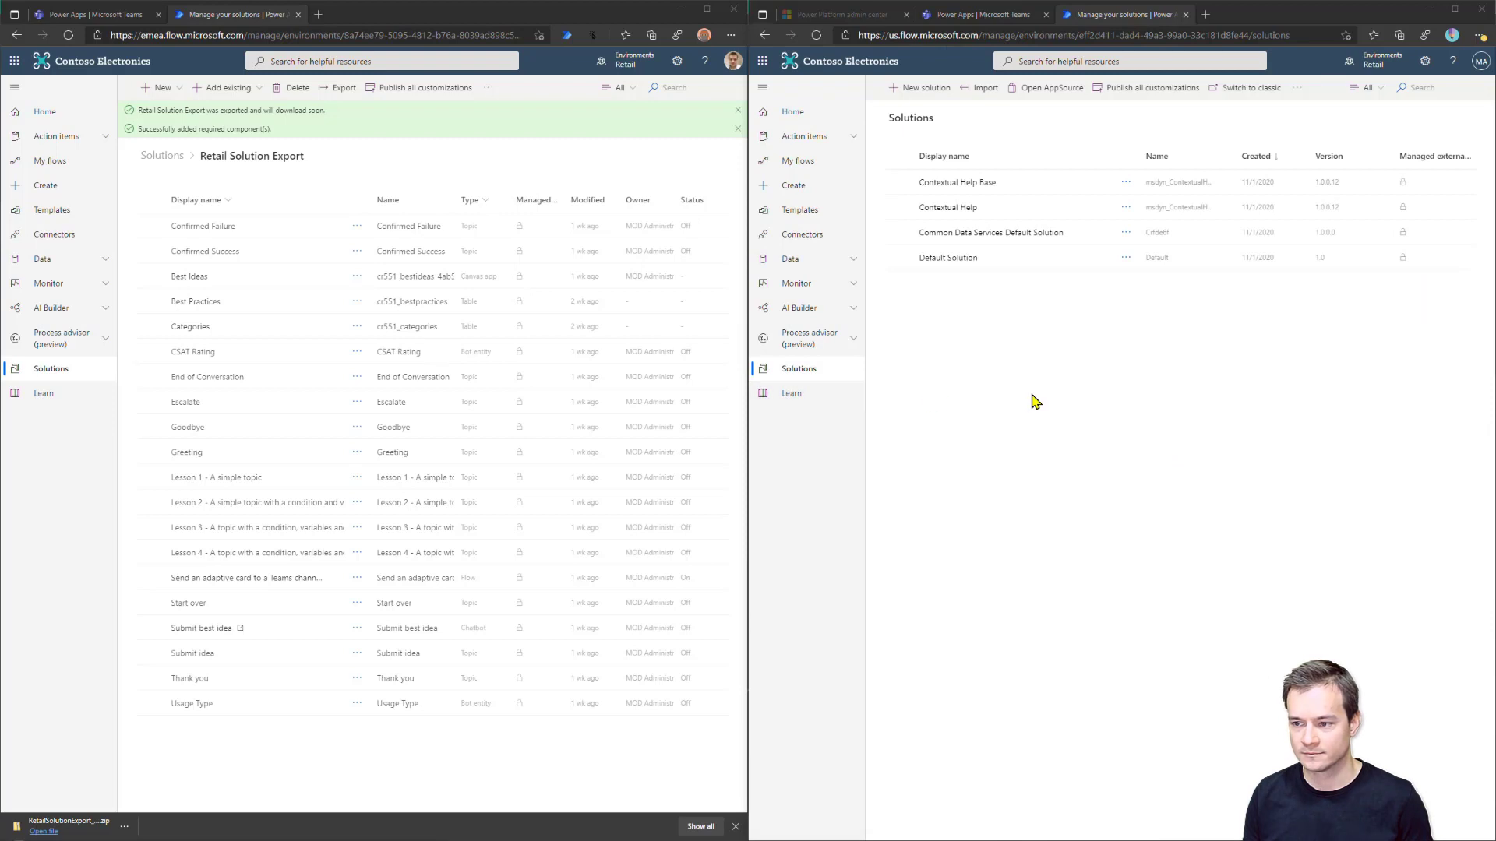
Step: Import RetailSolutionExport_1_0_0_1.zip into the second environment
left_click(979, 89)
left_click(1175, 167)
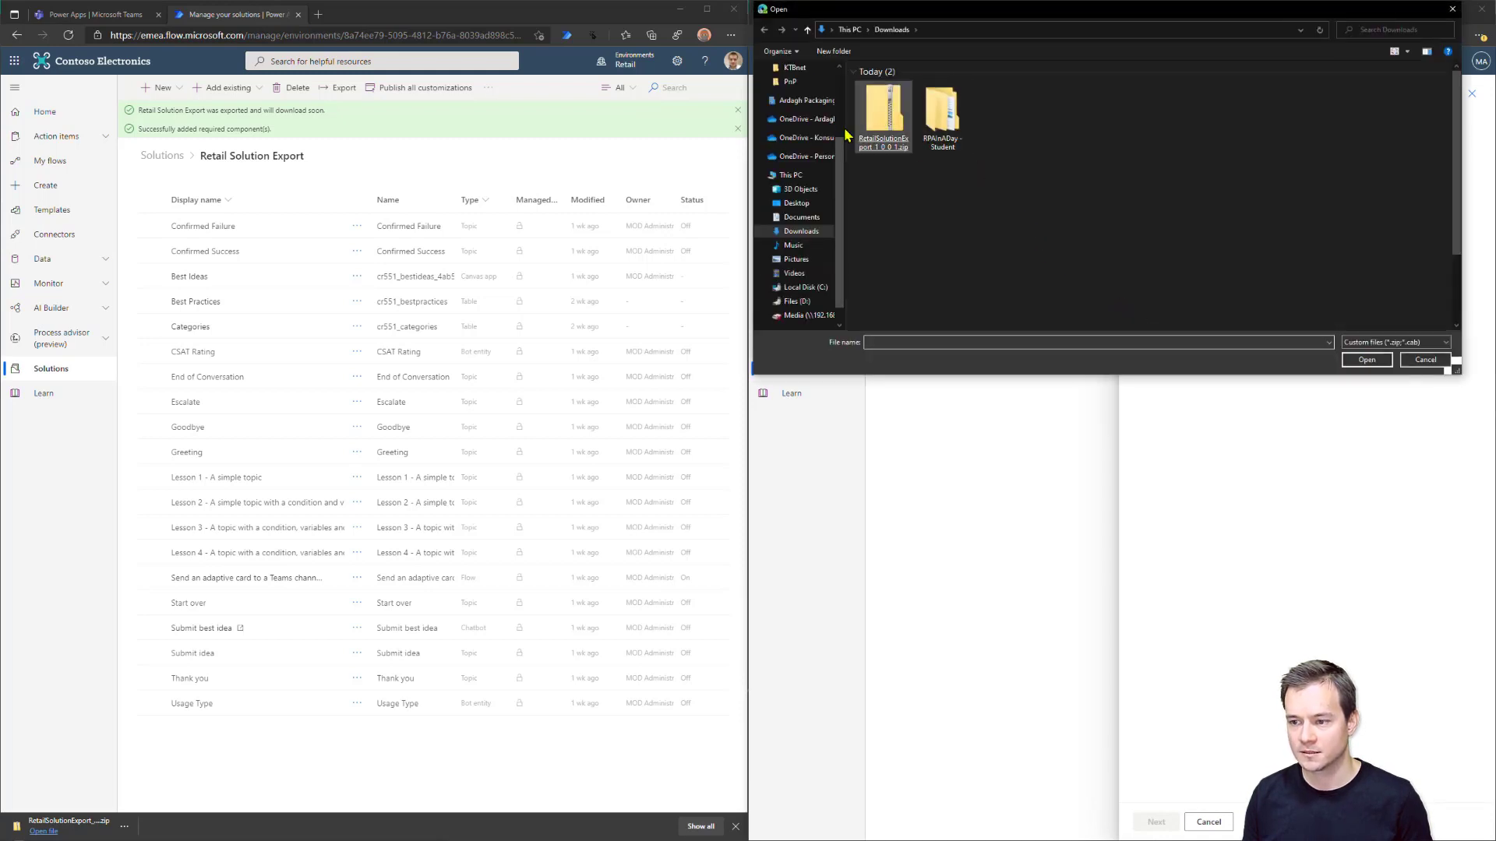
double_click(878, 116)
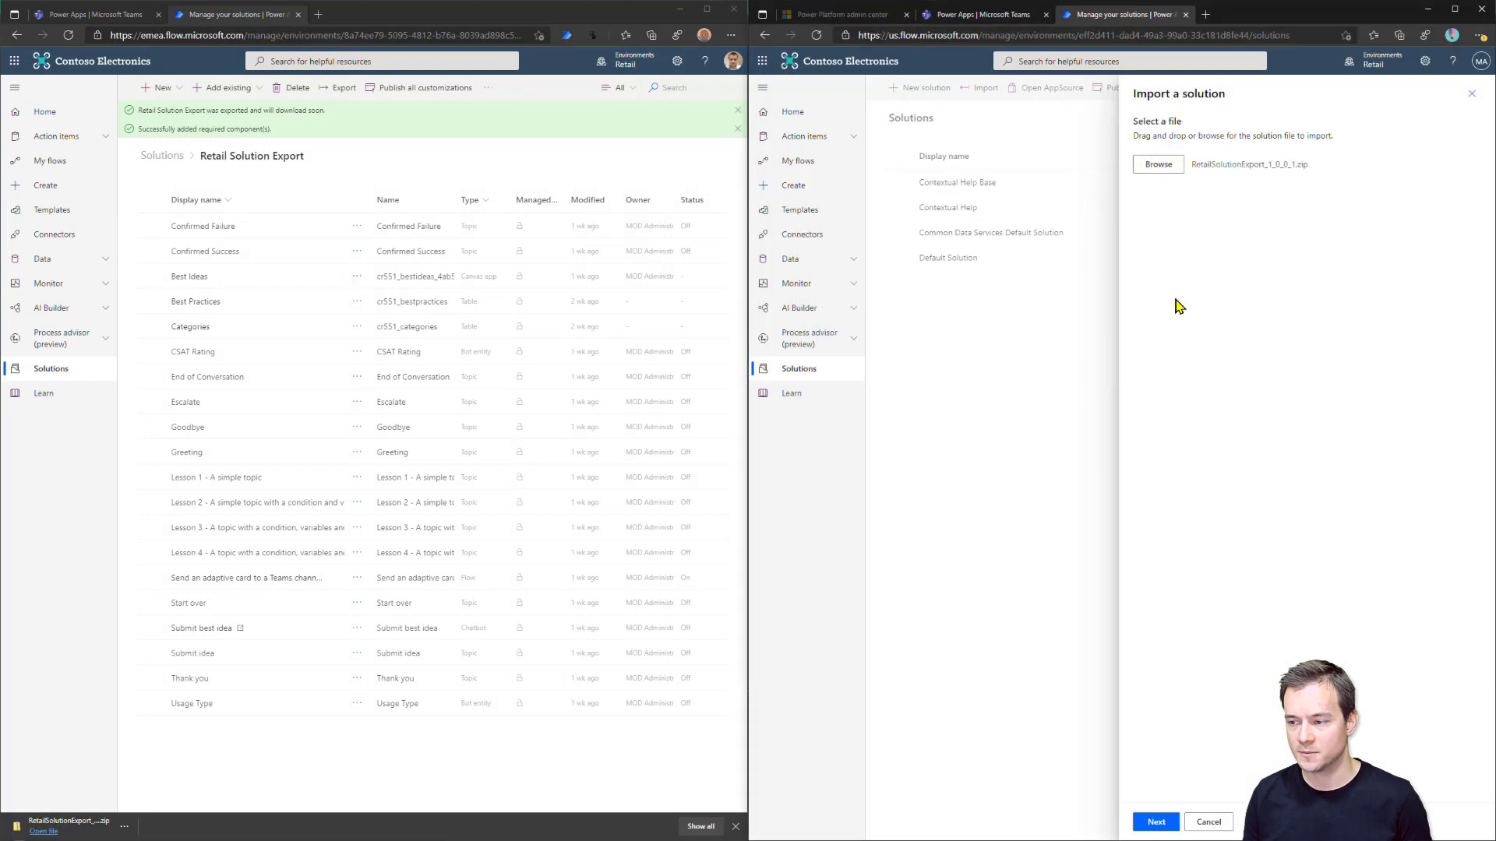
left_click(1156, 824)
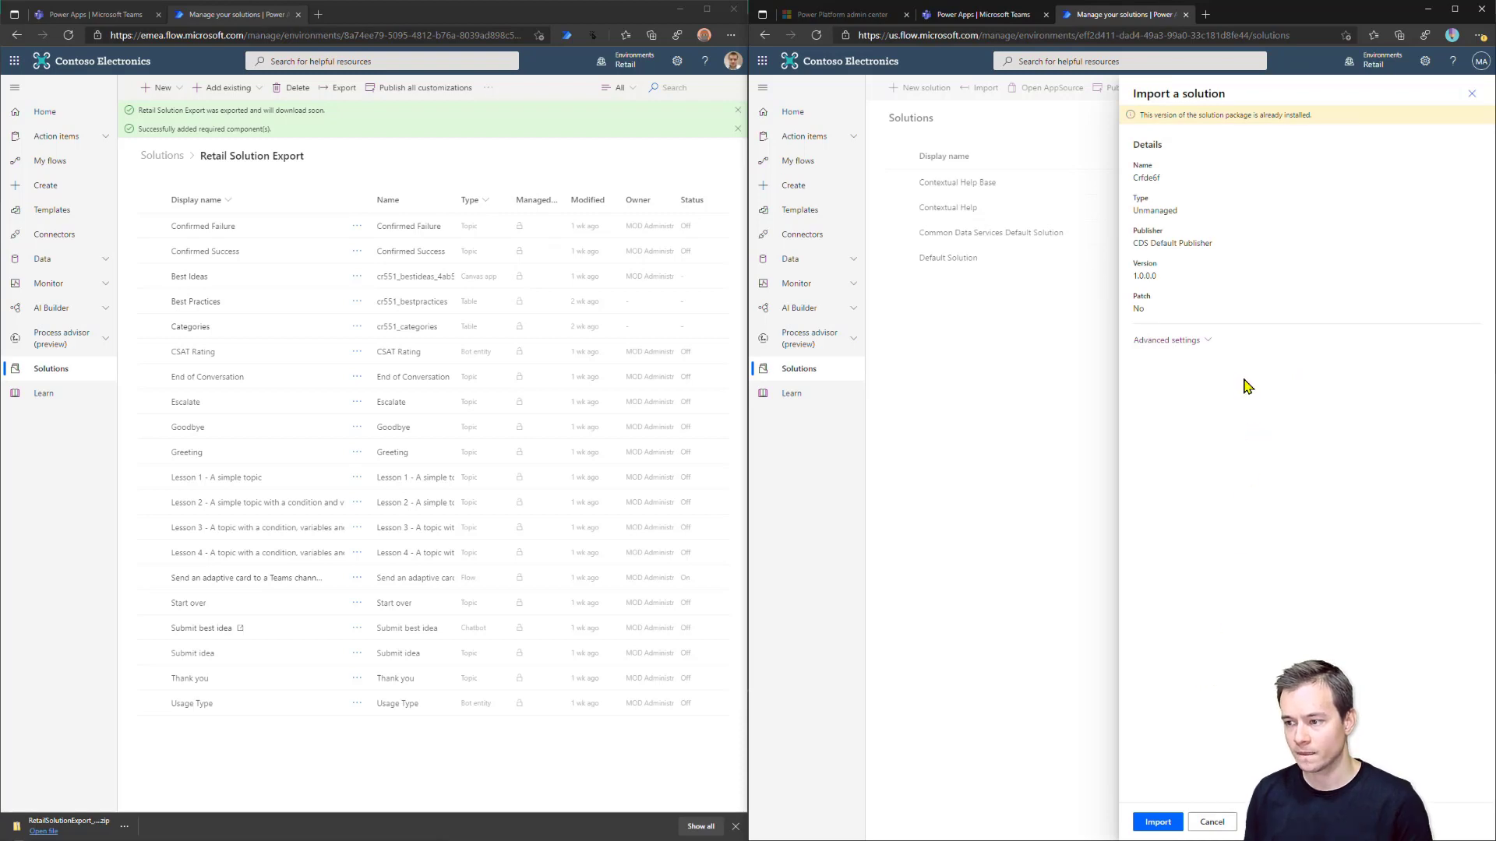
left_click(1159, 821)
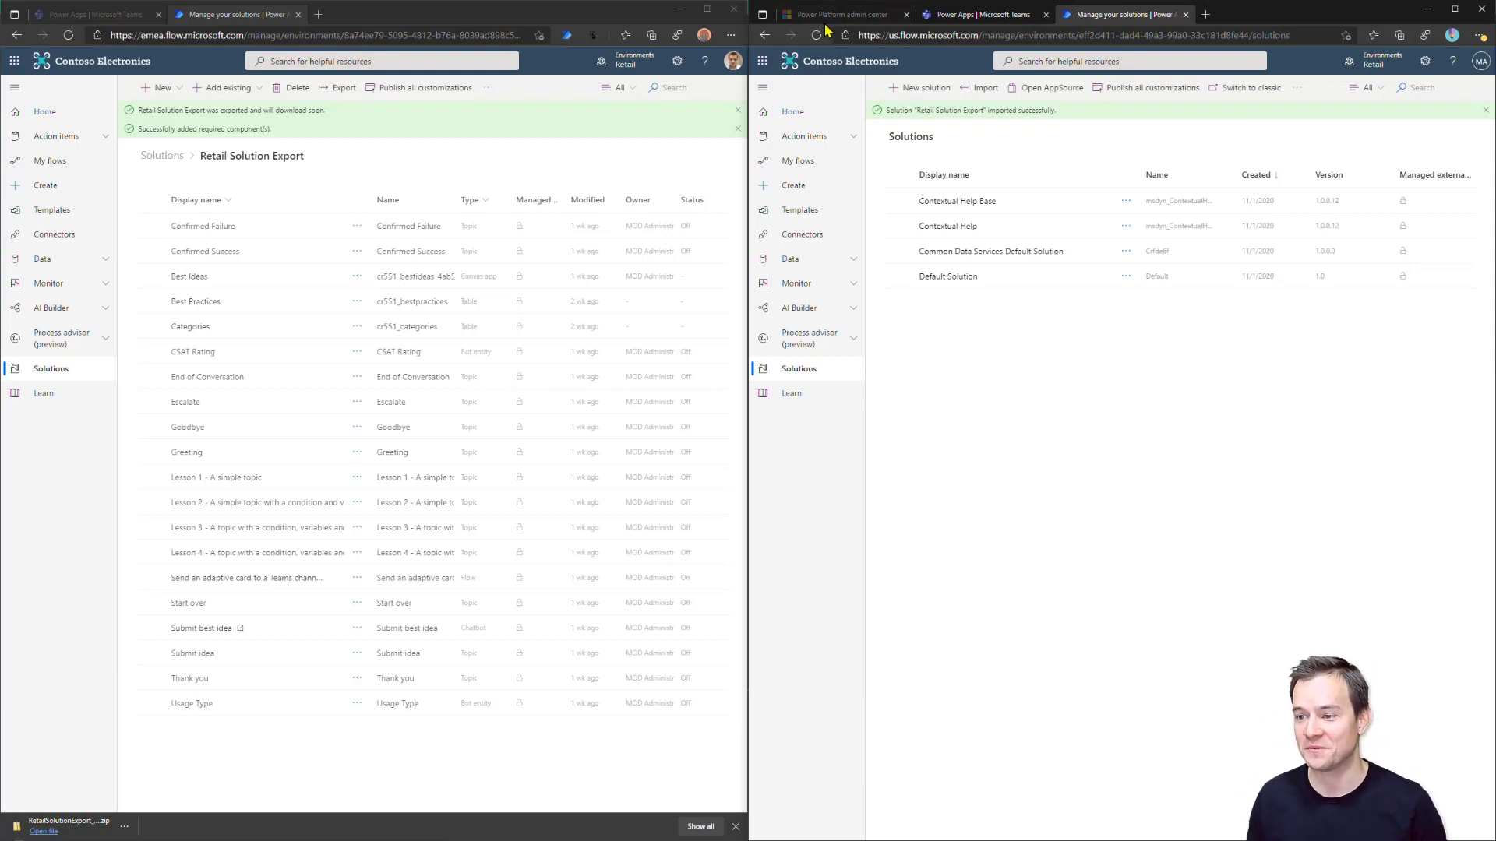
Step: Reopen the Retail team under My prod team in Teams Power Apps and list all built items, such as Best Ideas and Submit best idea
left_click(958, 17)
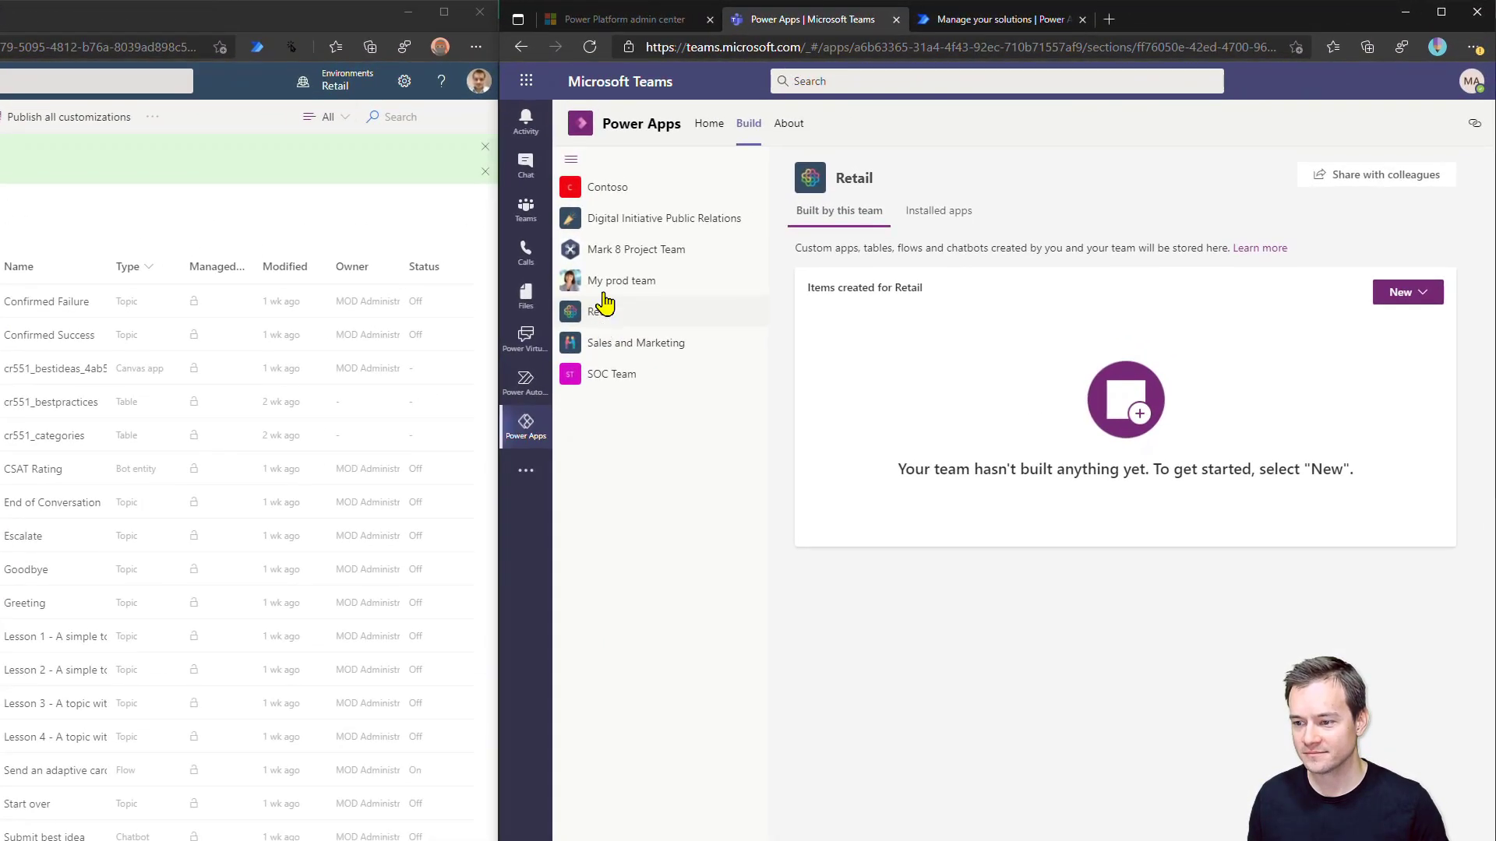
left_click(608, 292)
left_click(606, 317)
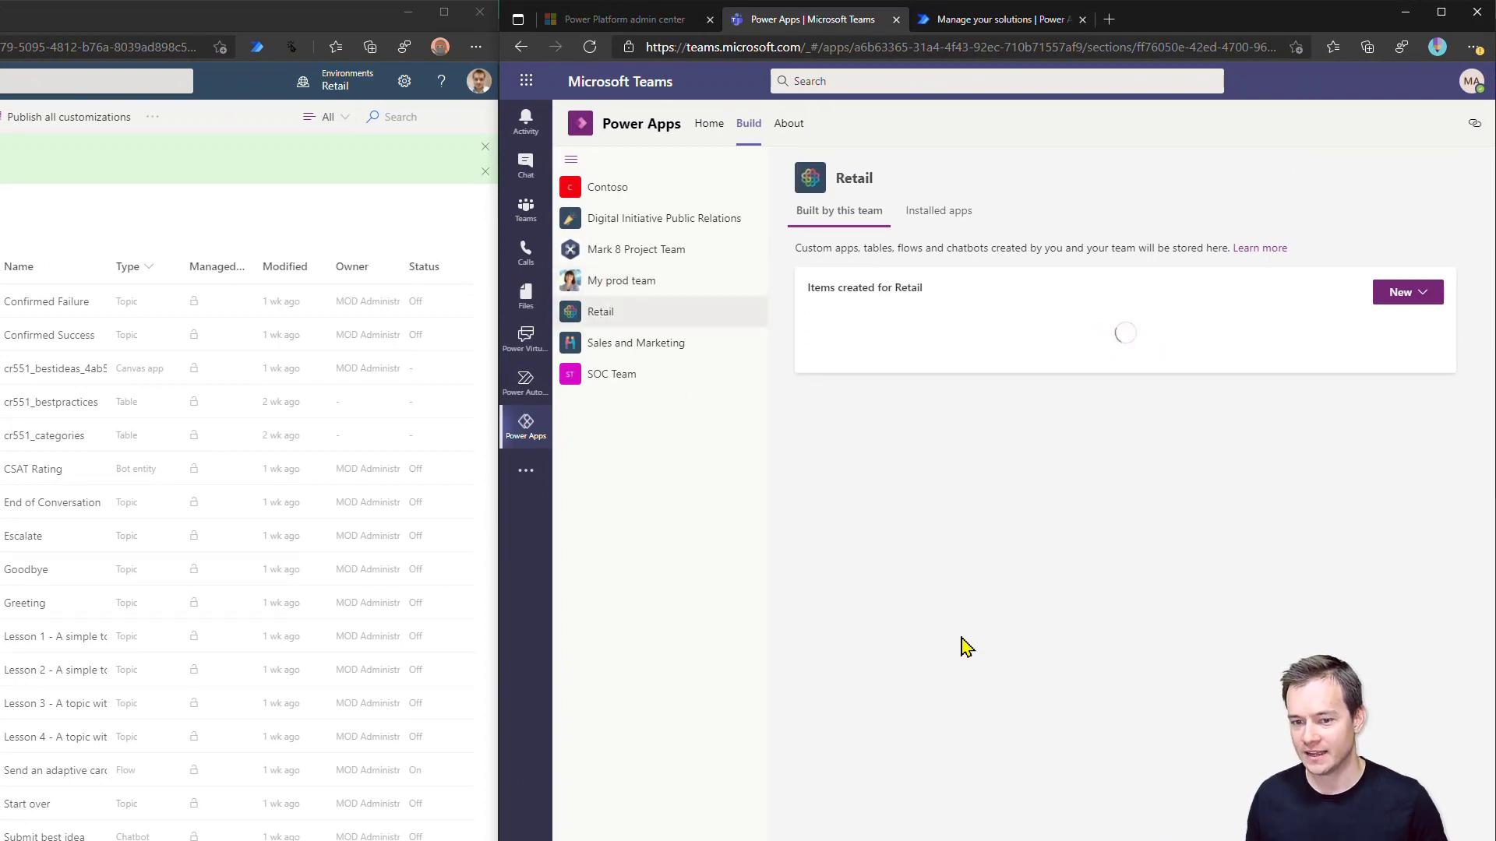
left_click(316, 422)
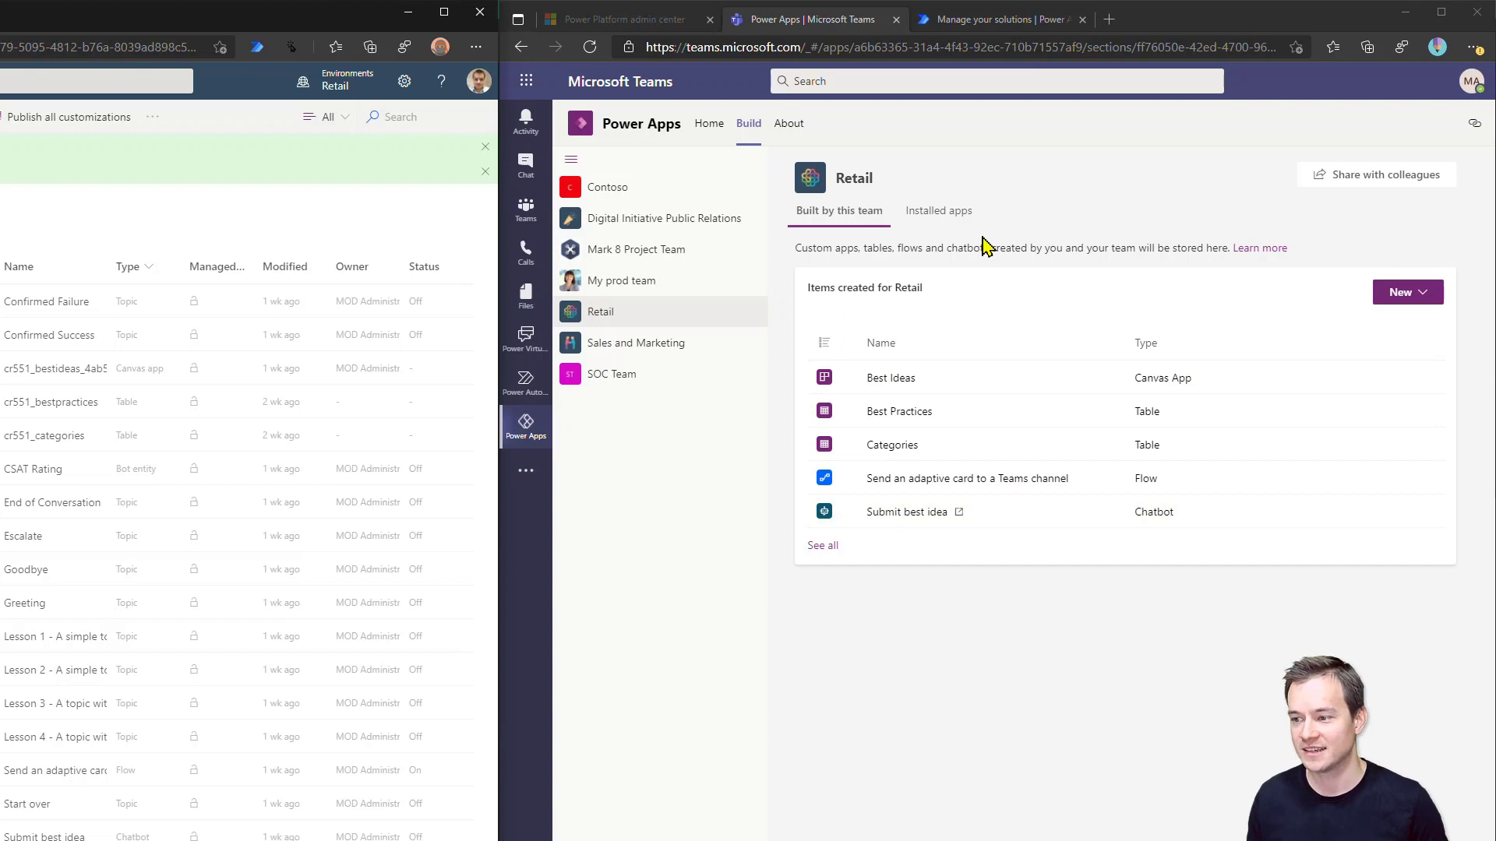
left_click(823, 548)
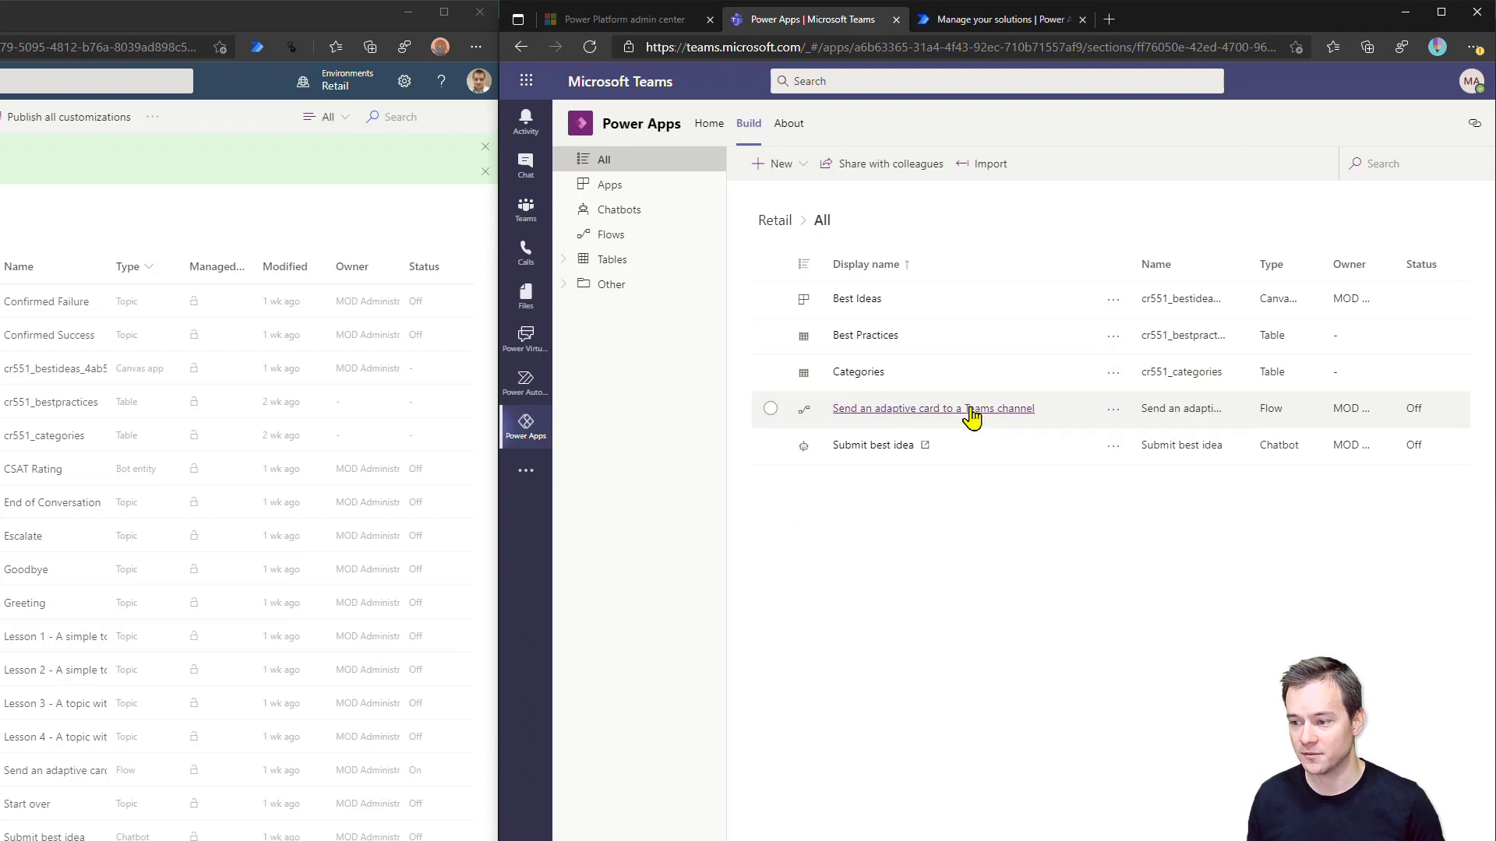
left_click(1114, 409)
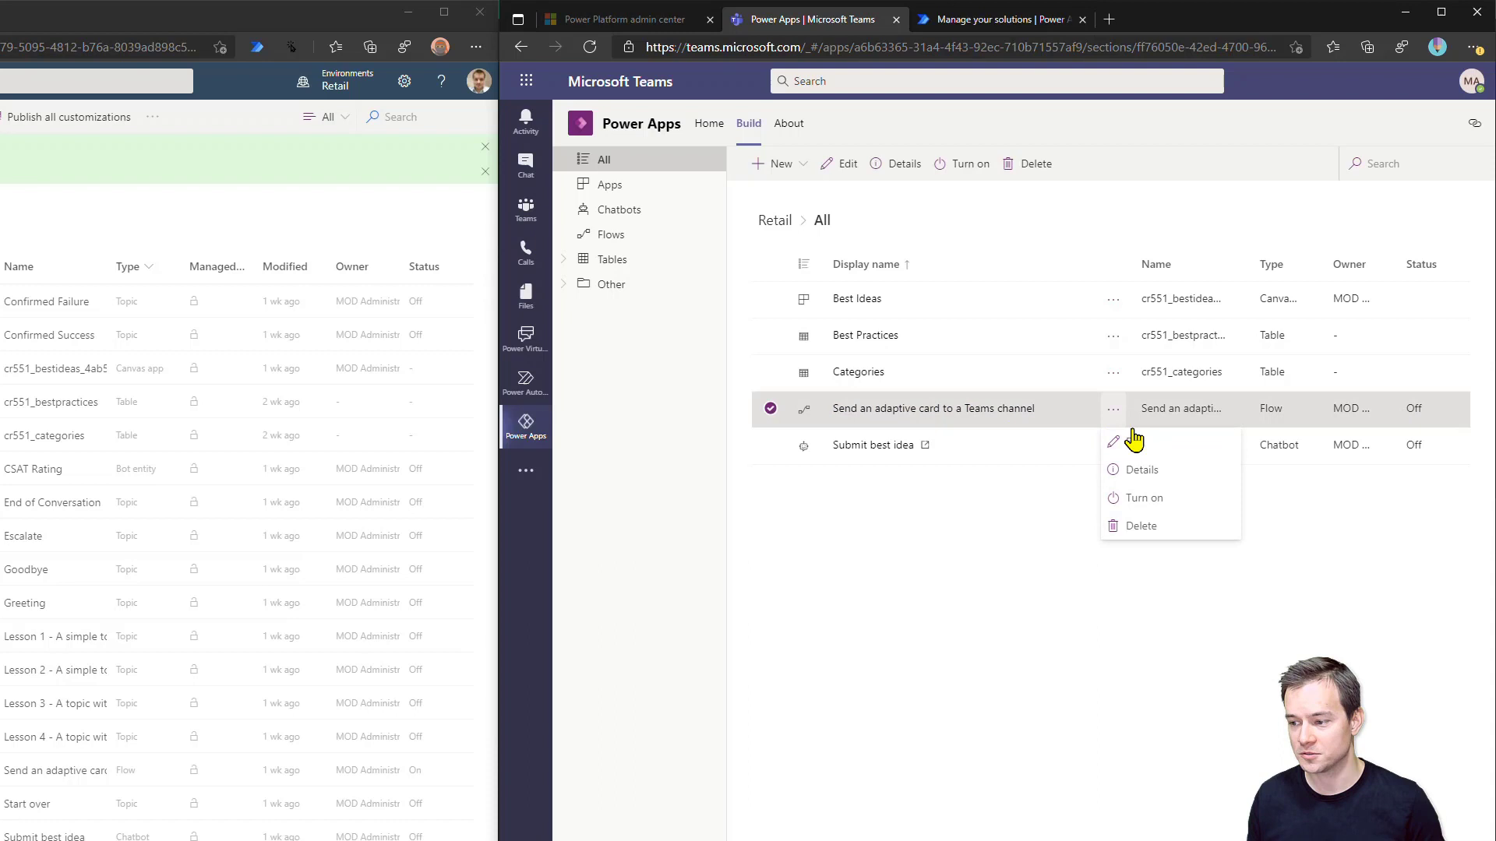
left_click(971, 657)
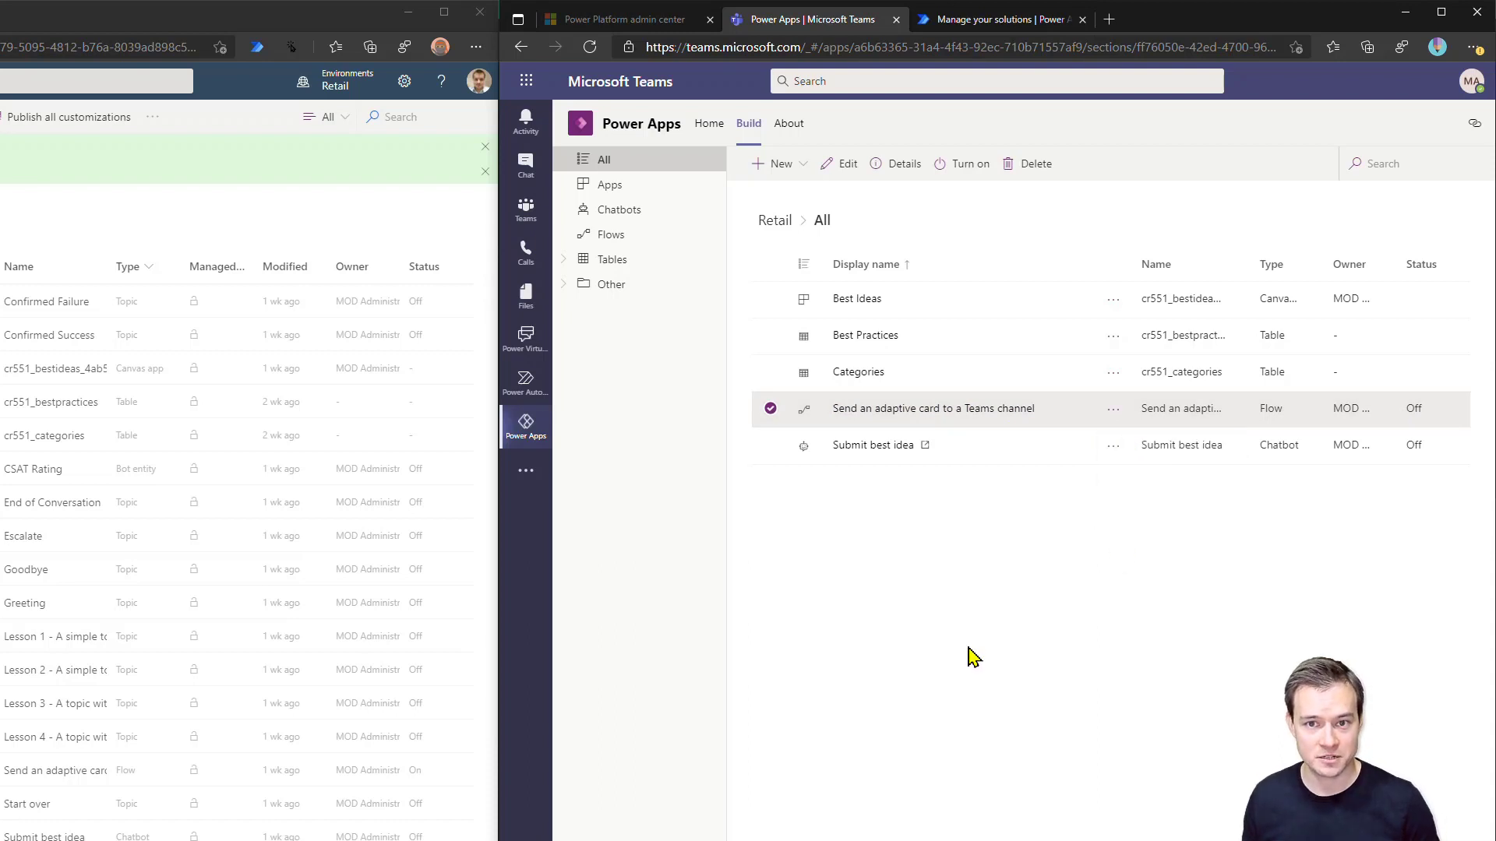